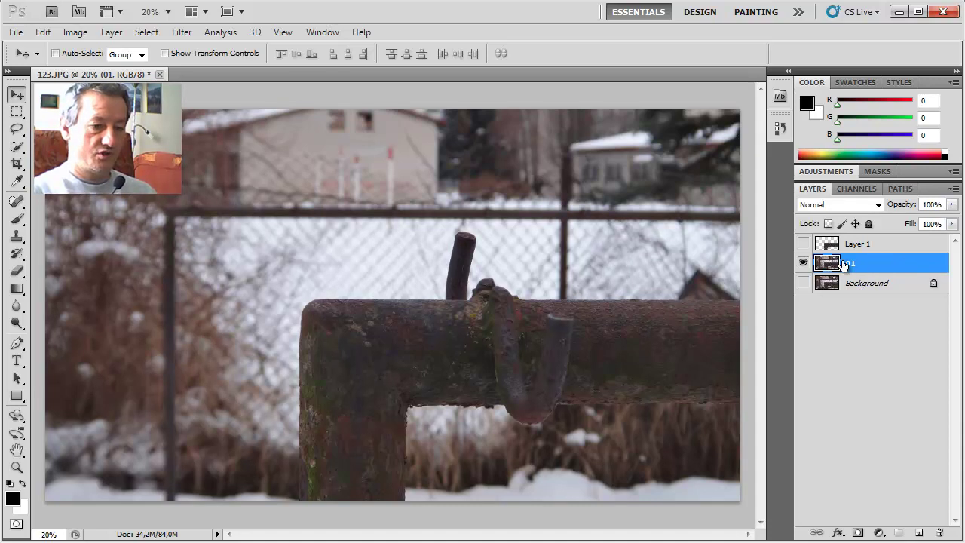
Step: Hide layer 01, show it again, and make it the active layer
left_click(803, 263)
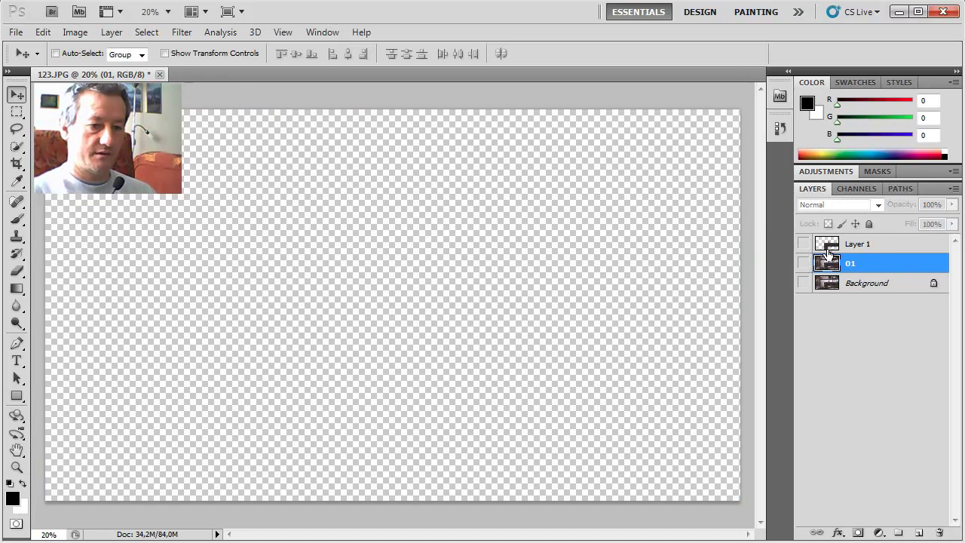
left_click(842, 250)
left_click(803, 264)
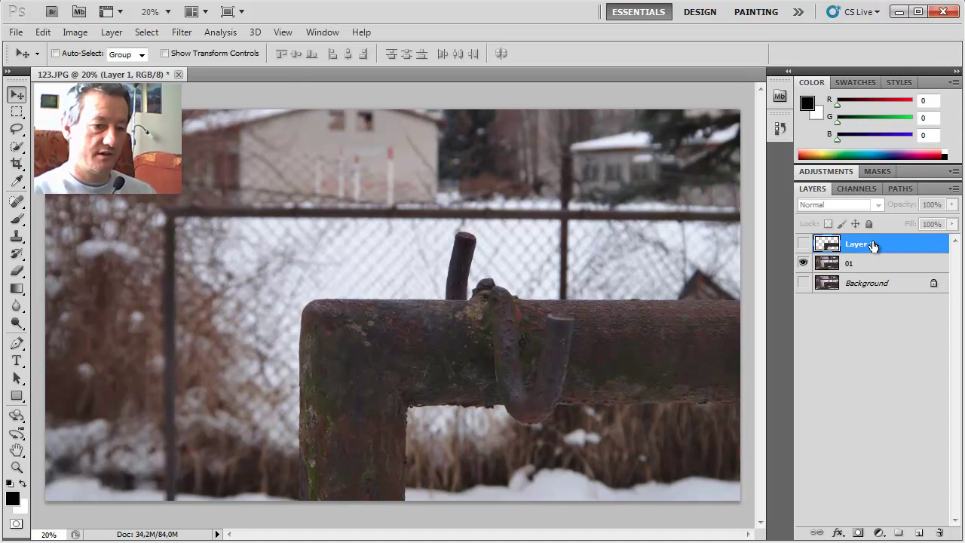
left_click(865, 269)
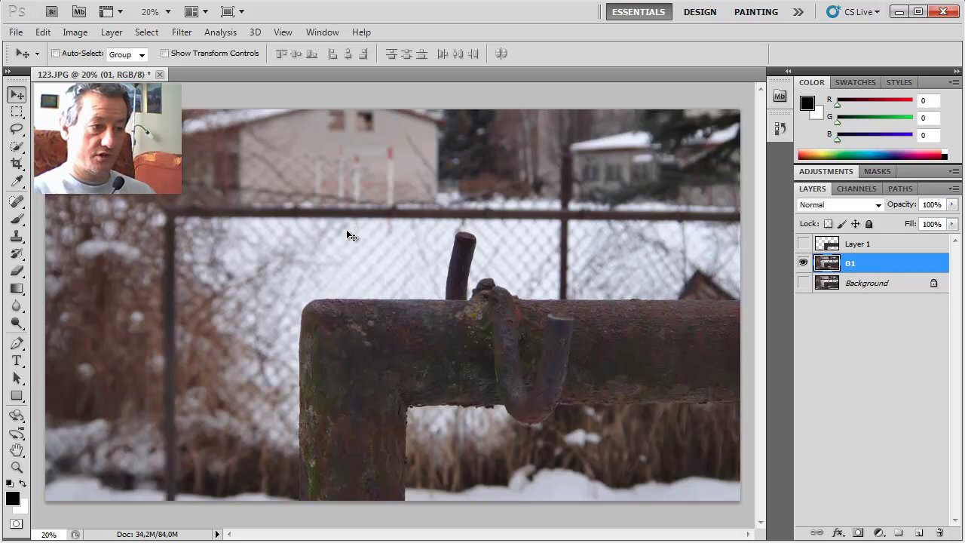
Step: Try Auto Tone on layer 01 and remove it by deleting its state from the history
left_click(75, 33)
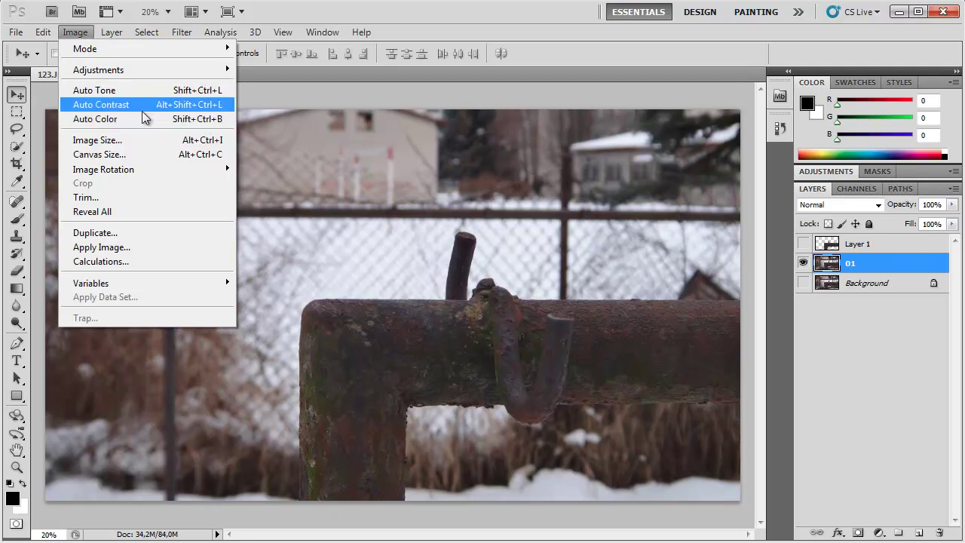
left_click(94, 90)
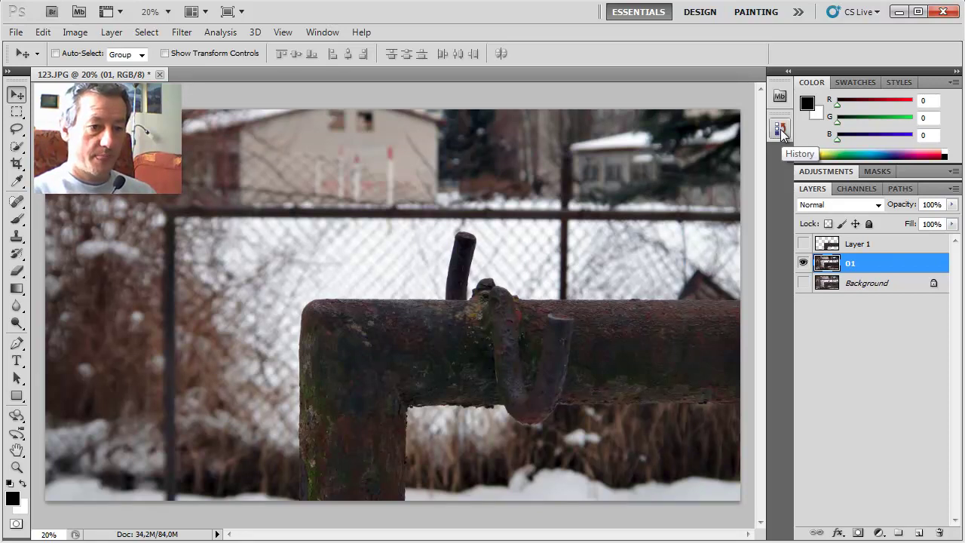
key("ctrl+z")
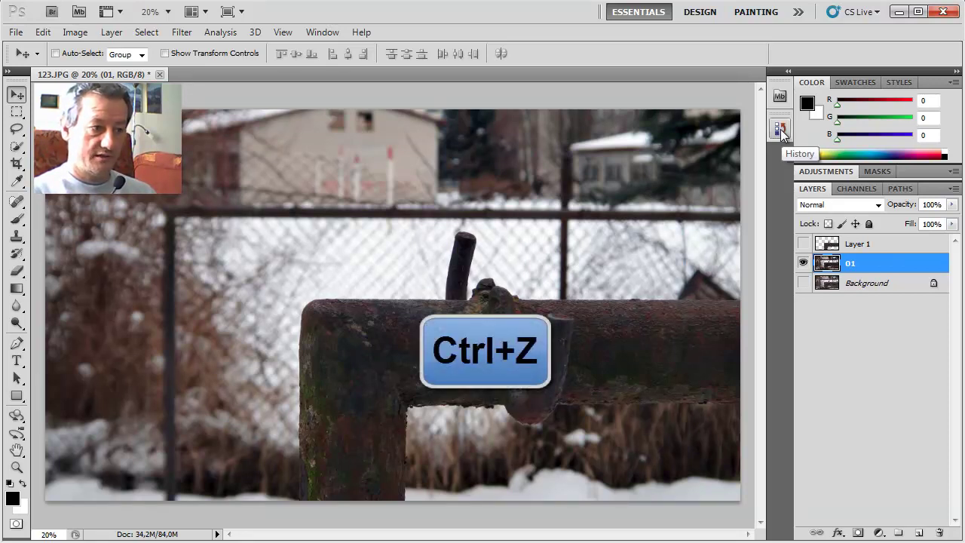
left_click(781, 130)
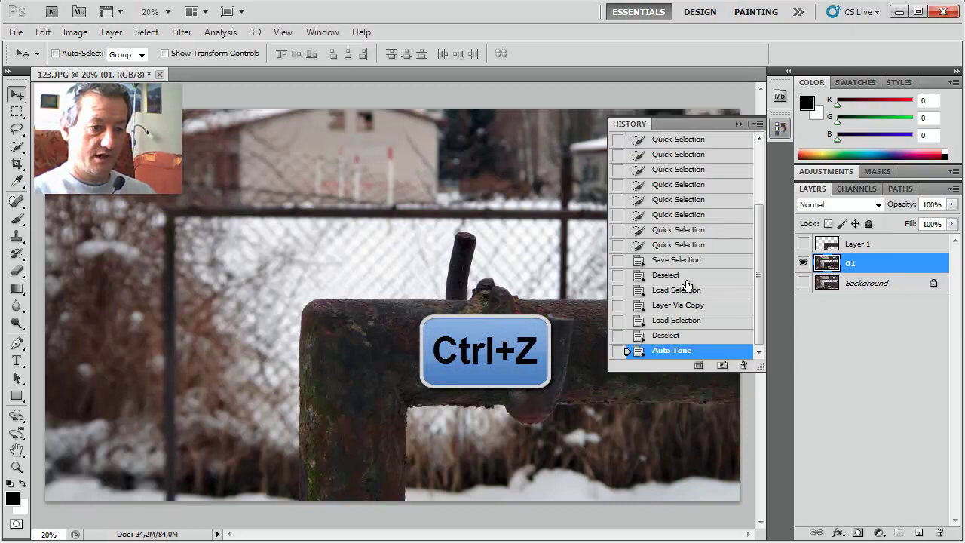
left_click(744, 366)
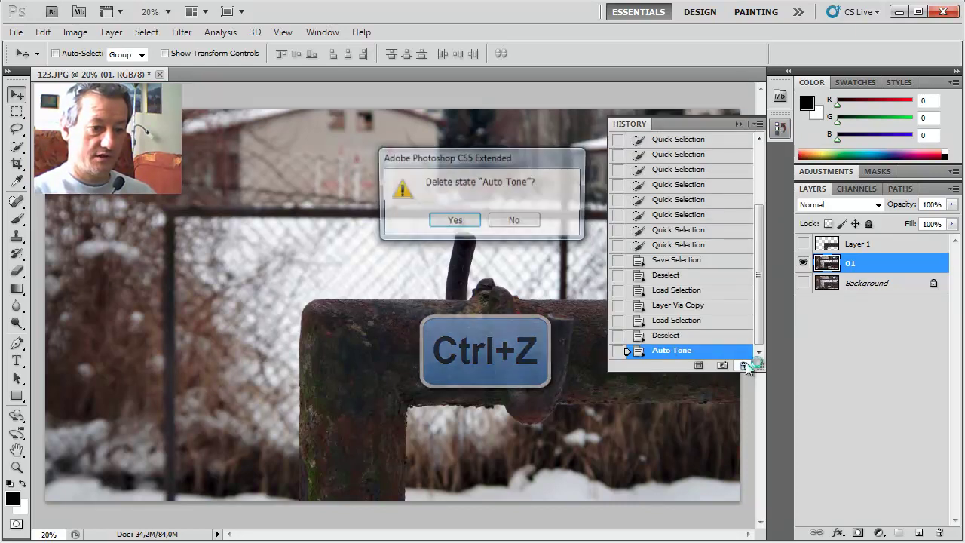
left_click(454, 221)
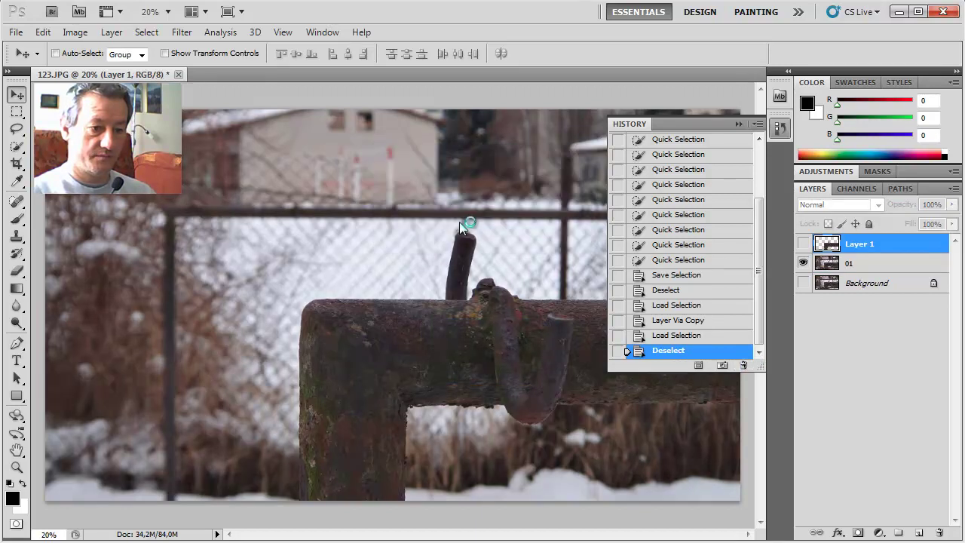
Step: Reselect layer 01 and try Auto Contrast on it
left_click(78, 35)
mouse_move(94, 50)
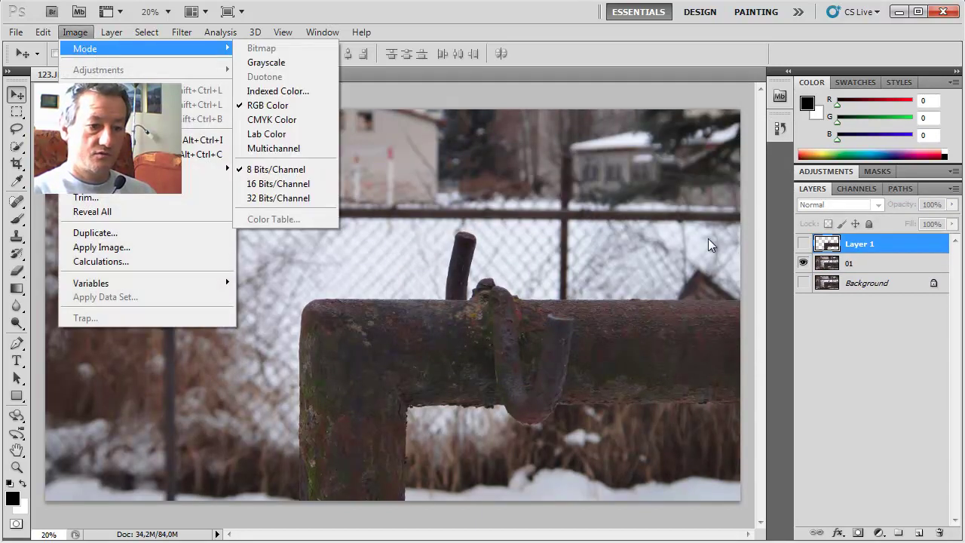
left_click(862, 264)
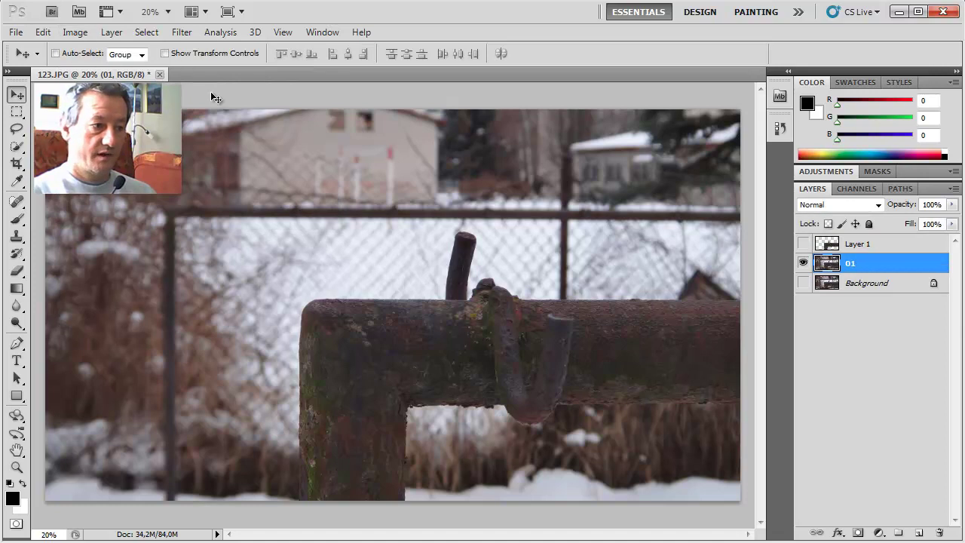
left_click(75, 32)
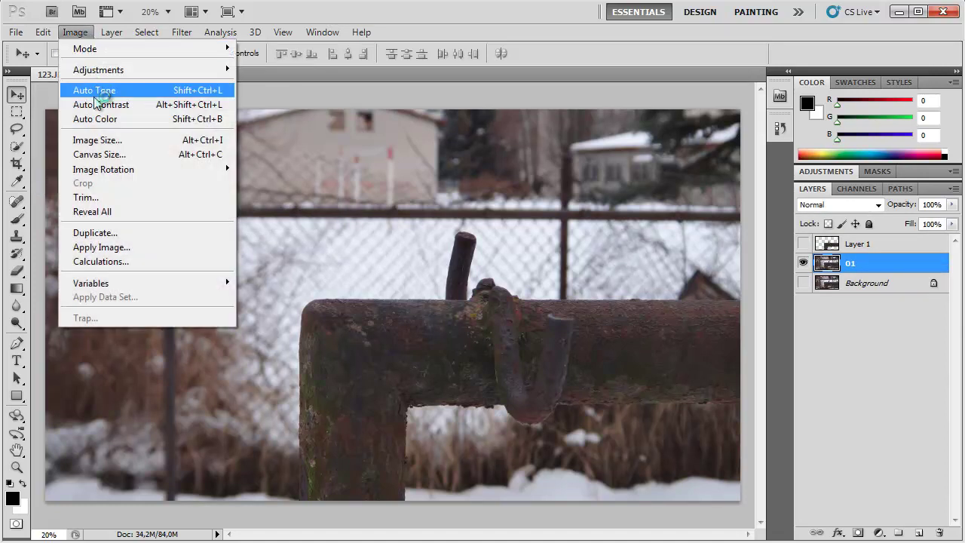
left_click(99, 106)
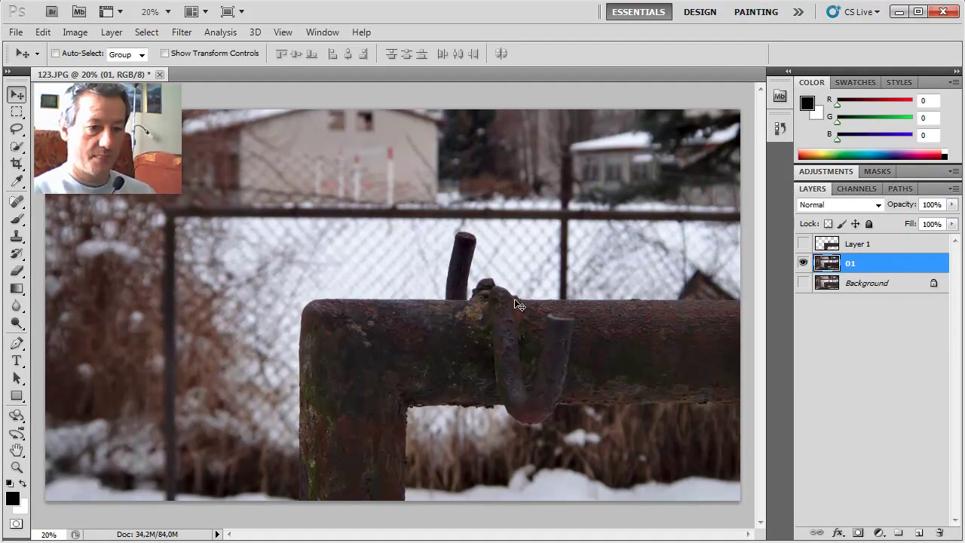
Step: Delete the Auto Contrast state from the history and collapse the history list
key("ctrl+z")
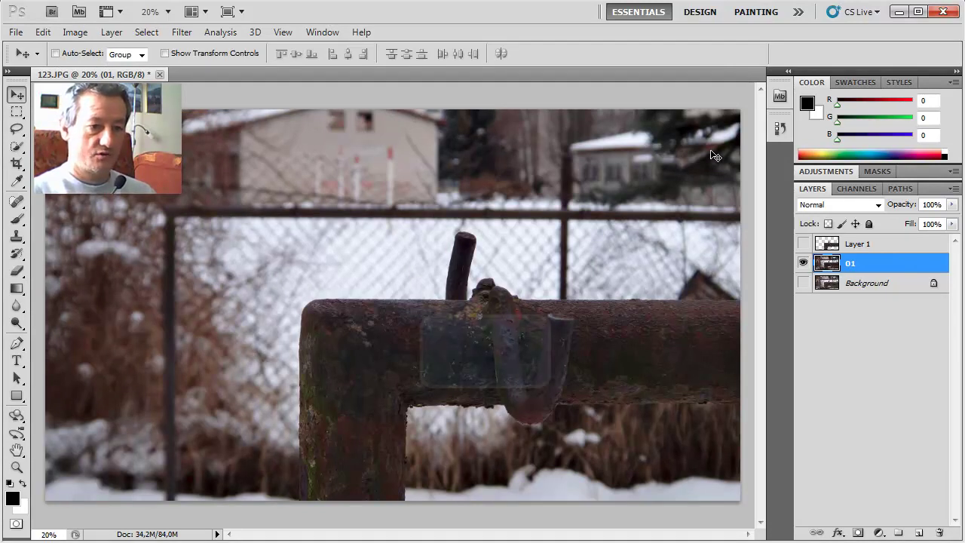
left_click(779, 128)
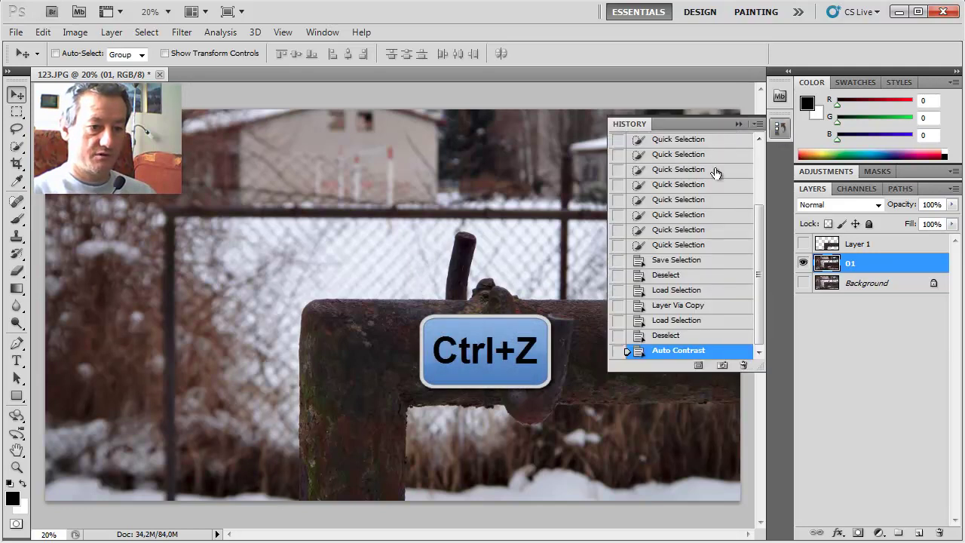
left_click(743, 365)
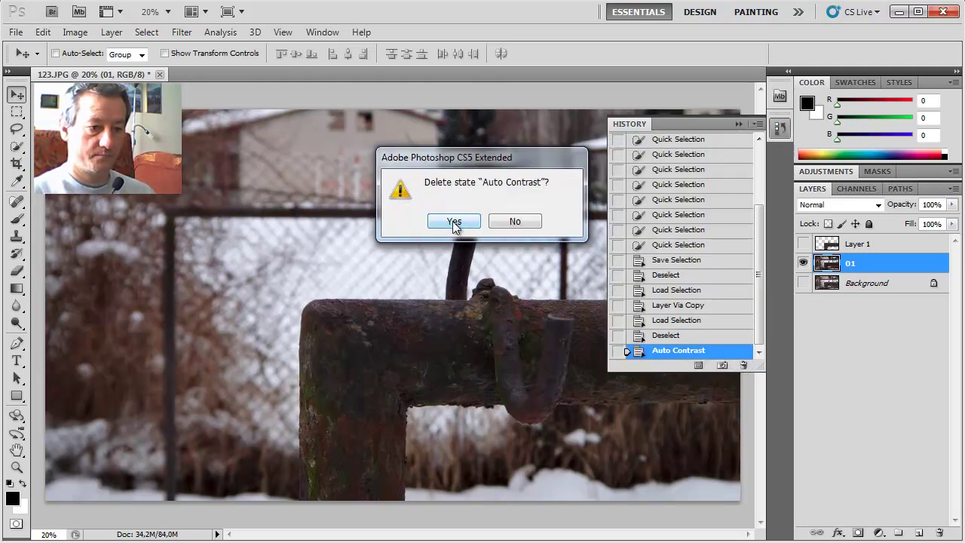
left_click(453, 219)
left_click(738, 122)
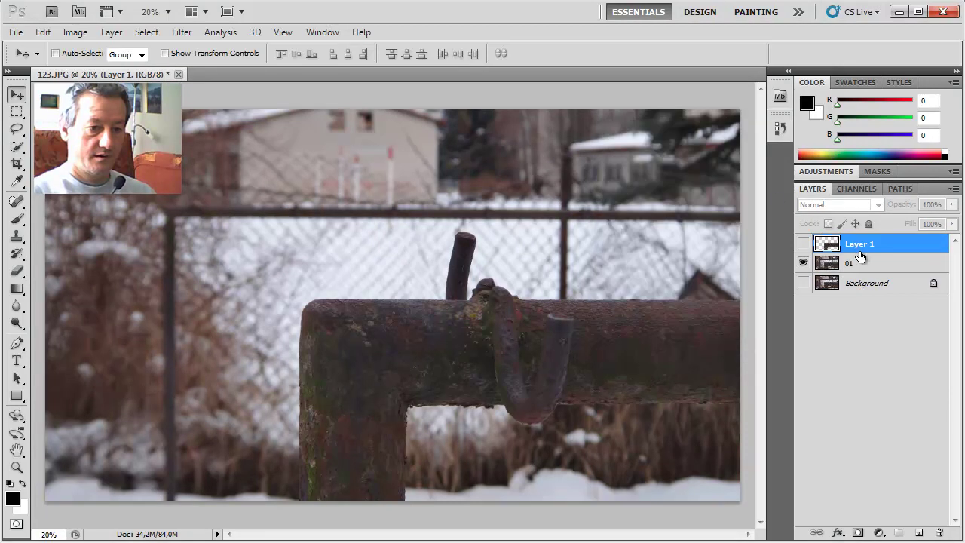
Step: Make layer 01 active again, try Auto Color on it, and undo the correction
left_click(882, 265)
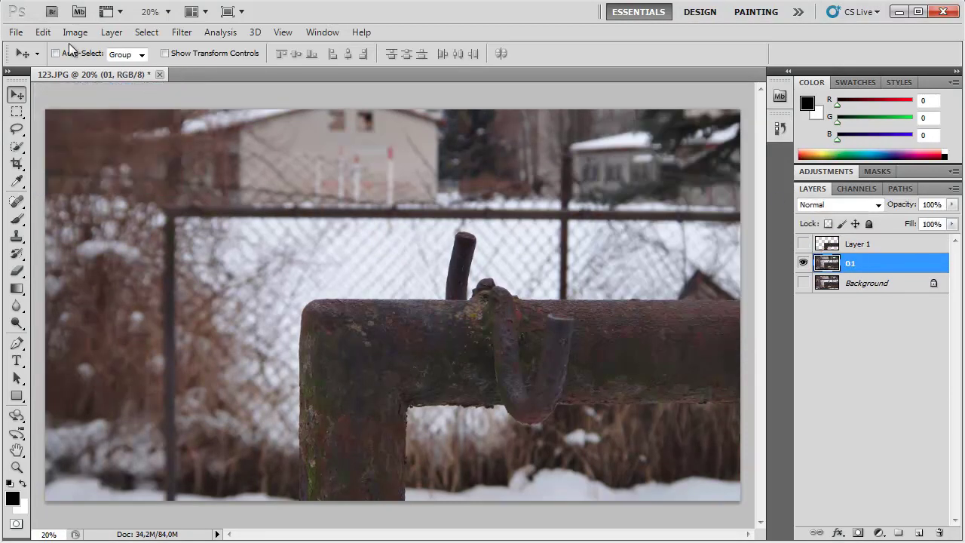
left_click(75, 32)
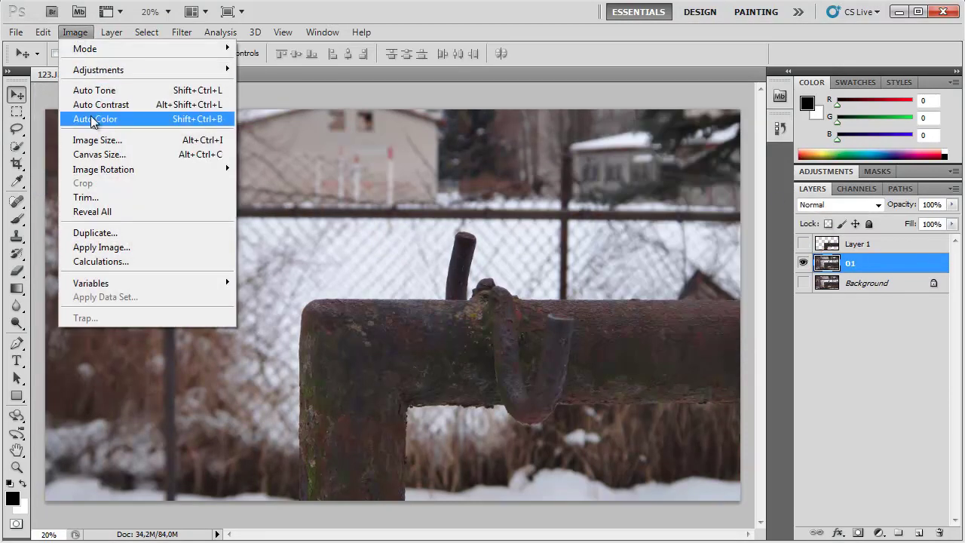
left_click(93, 120)
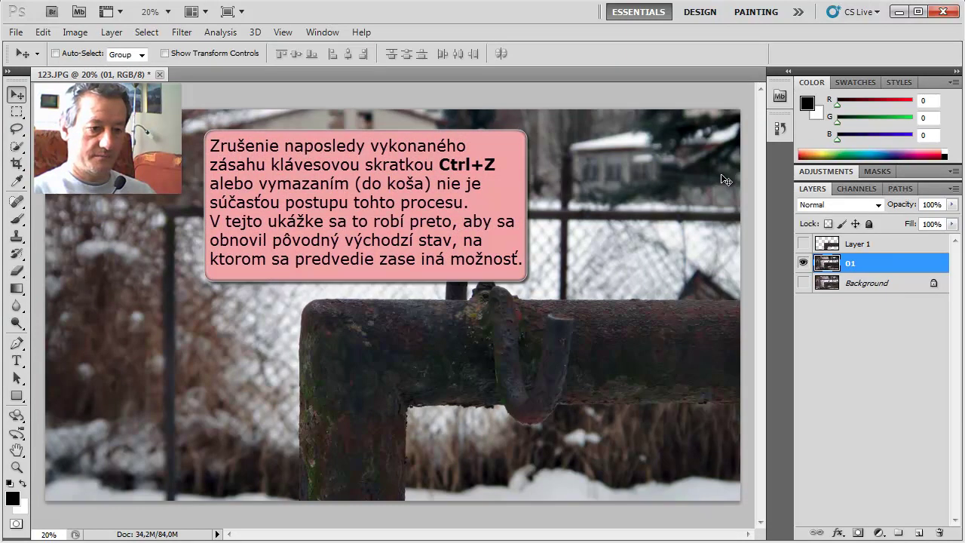
key("ctrl+z")
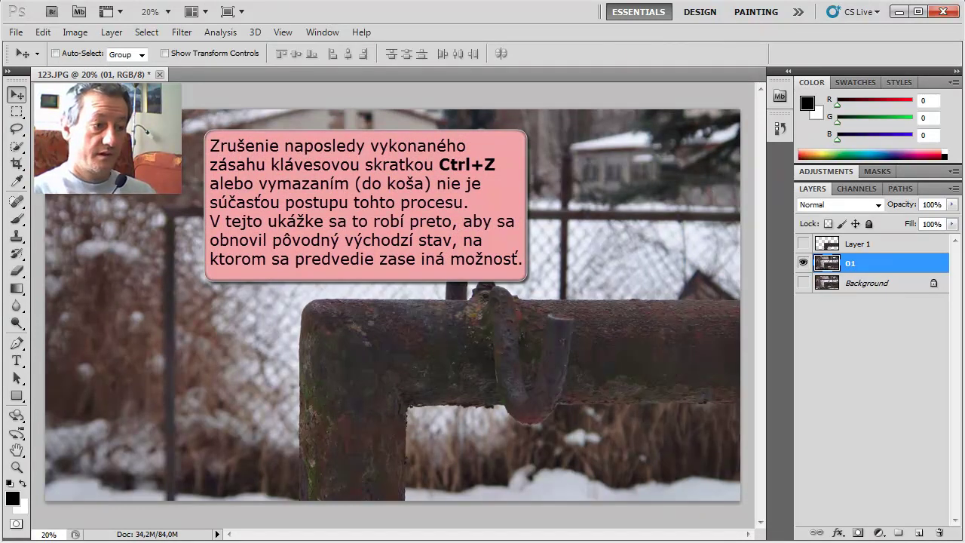
Step: Open the Levels adjustment for layer 01 and set the input black point to 15 and the white point to 248
left_click(74, 32)
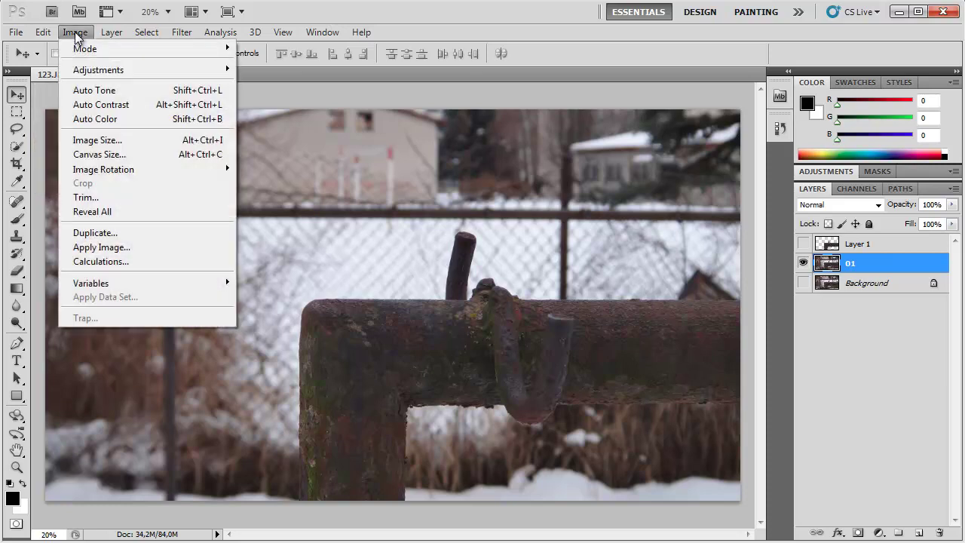
mouse_move(96, 73)
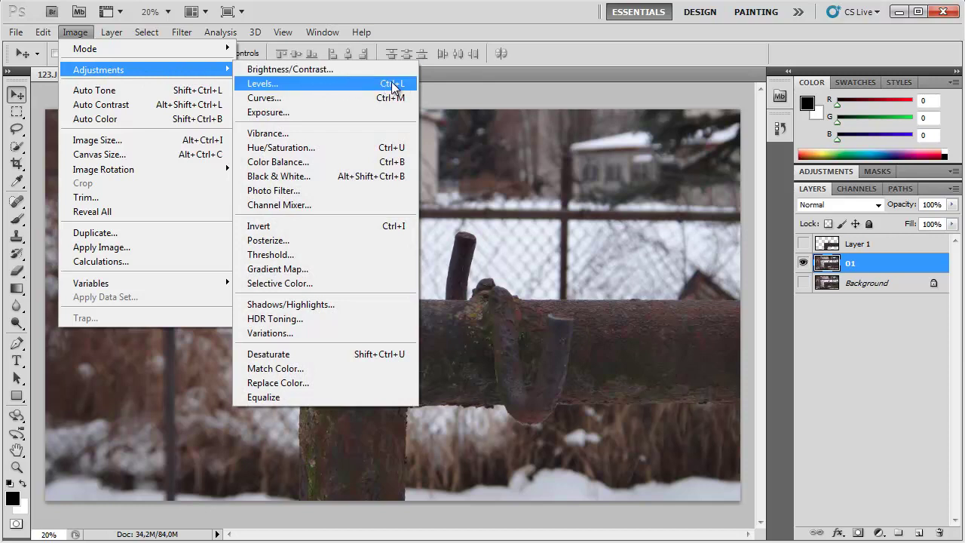
left_click(347, 81)
left_click_drag(437, 173, 147, 19)
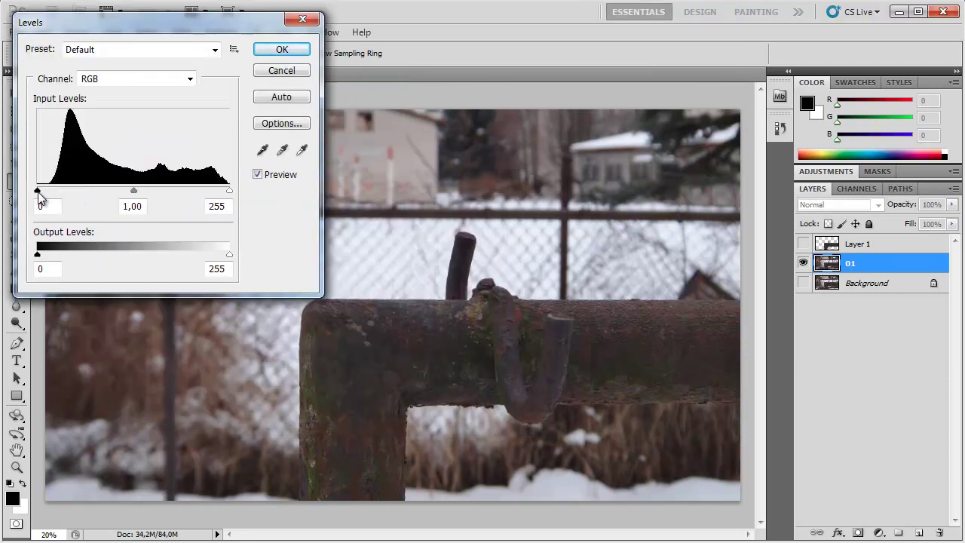
mouse_move(38, 192)
left_mouse_down()
mouse_move(125, 194)
mouse_move(50, 195)
left_mouse_up()
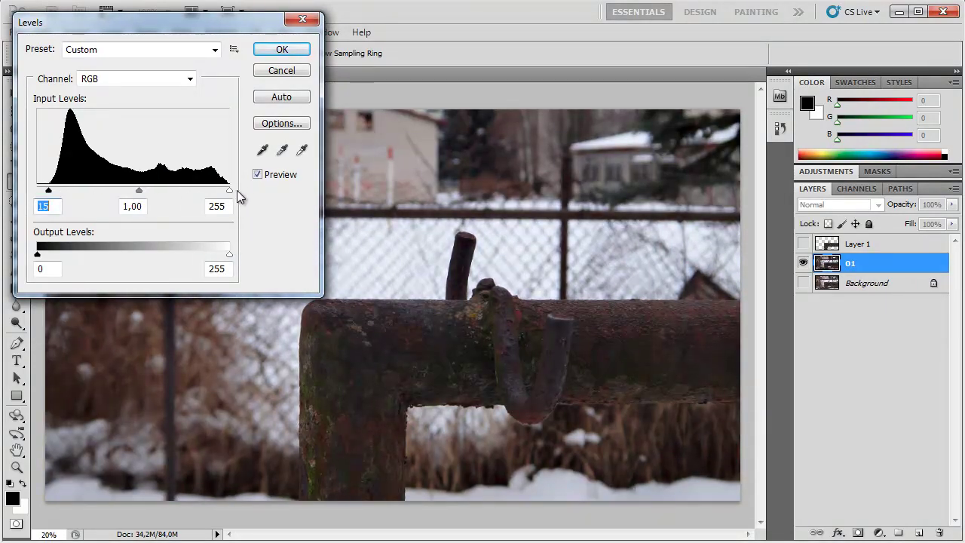
mouse_move(229, 191)
left_mouse_down()
mouse_move(106, 193)
mouse_move(231, 192)
mouse_move(121, 189)
mouse_move(219, 195)
left_mouse_up()
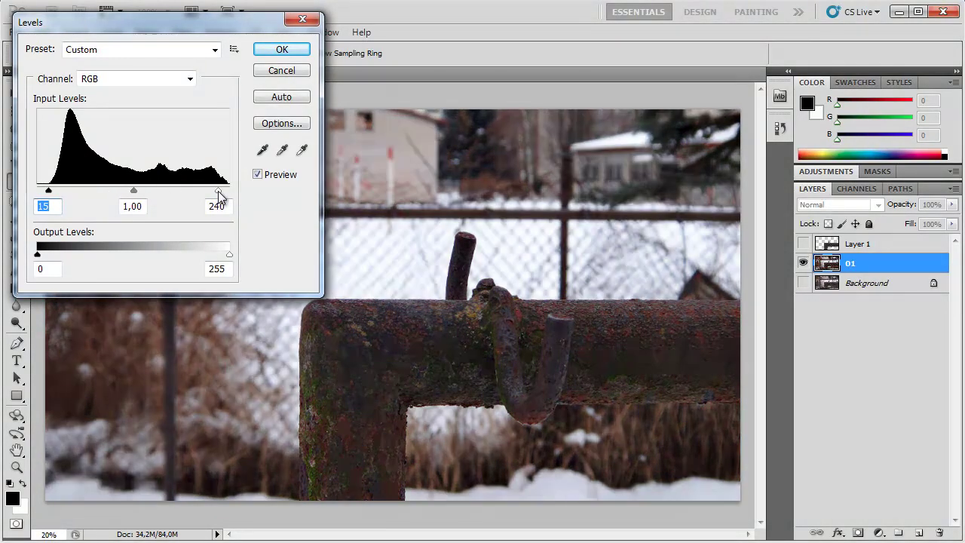
left_click(224, 190)
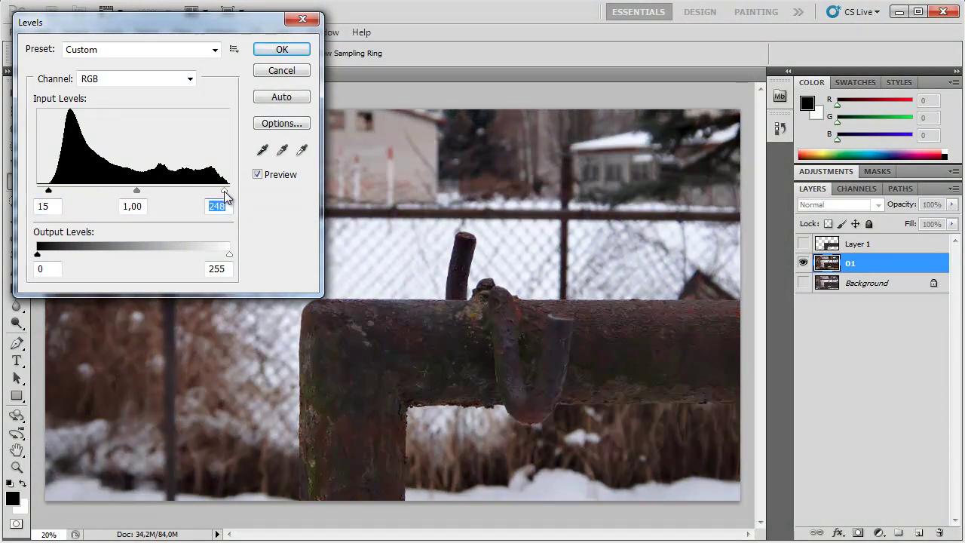
Step: Try the Darker and Lighter presets in the Levels adjustment
left_click(215, 50)
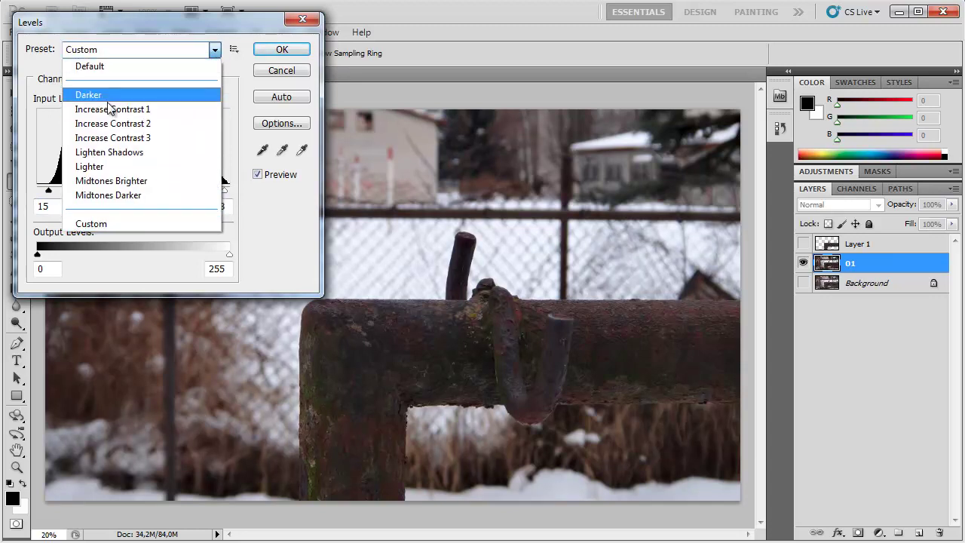
left_click(114, 93)
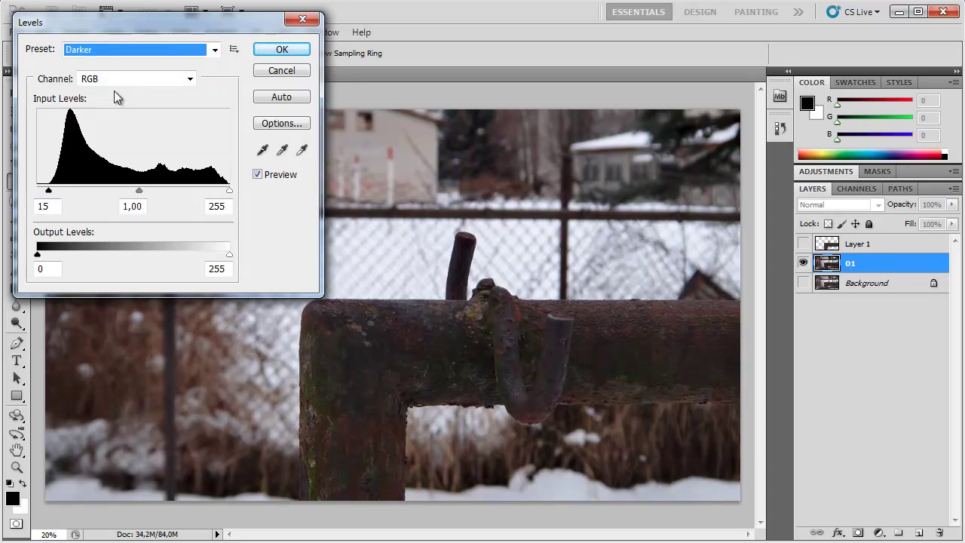
left_click(214, 50)
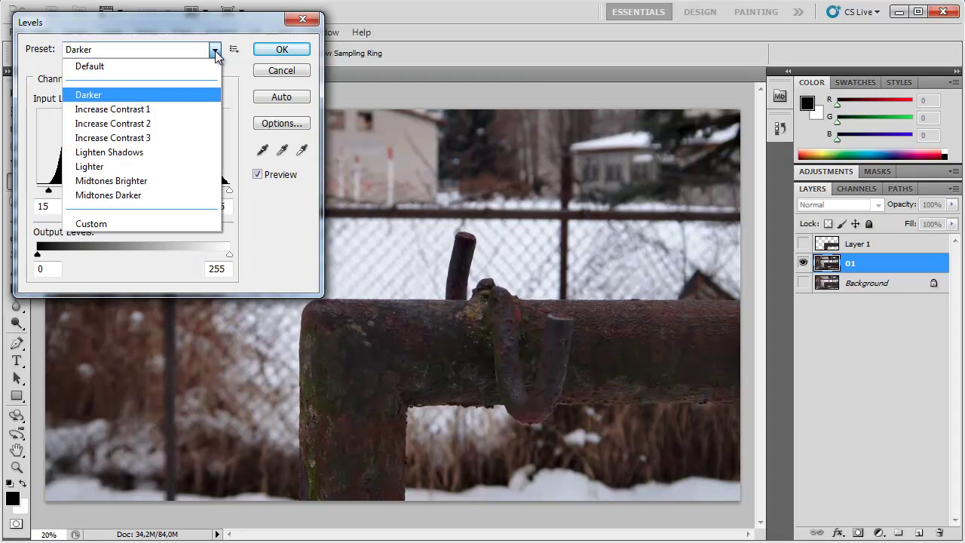
left_click(113, 166)
Step: Try the Levels presets Increase Contrast 1, Increase Contrast 2 and Increase Contrast 3 in turn
left_click(215, 50)
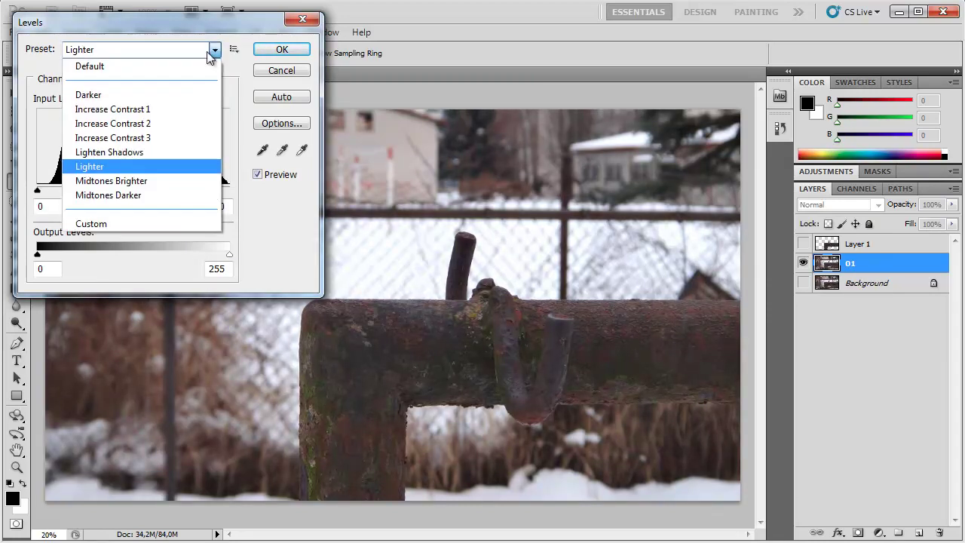
left_click(136, 110)
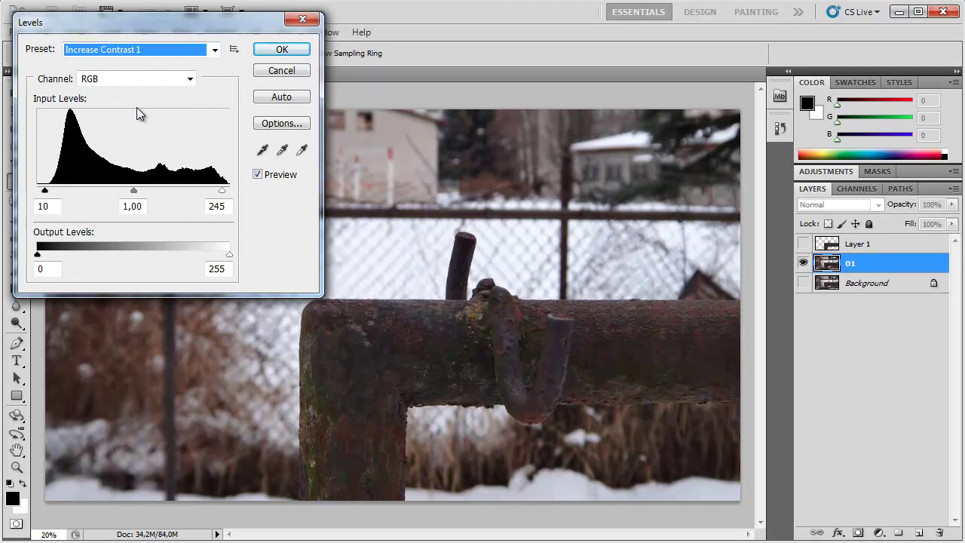
left_click(215, 51)
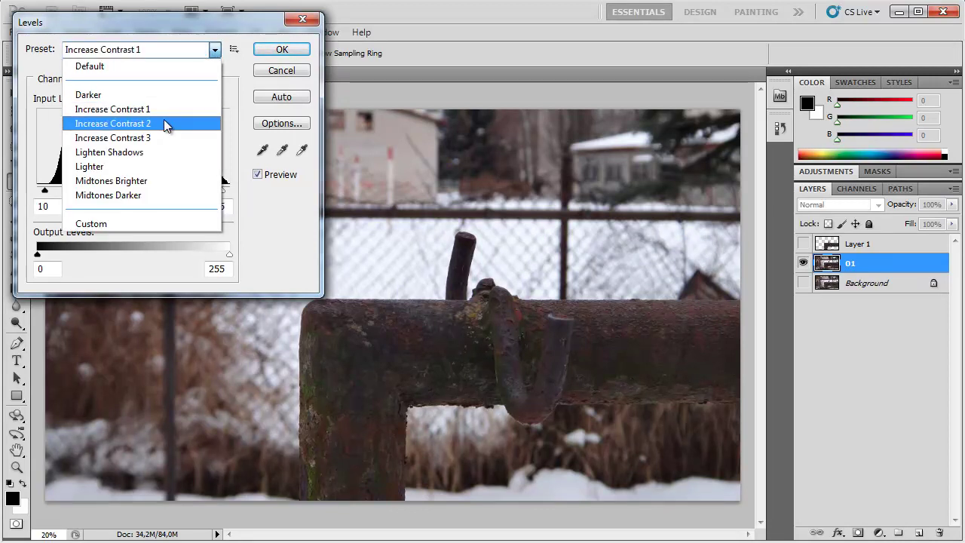
left_click(164, 122)
left_click(216, 50)
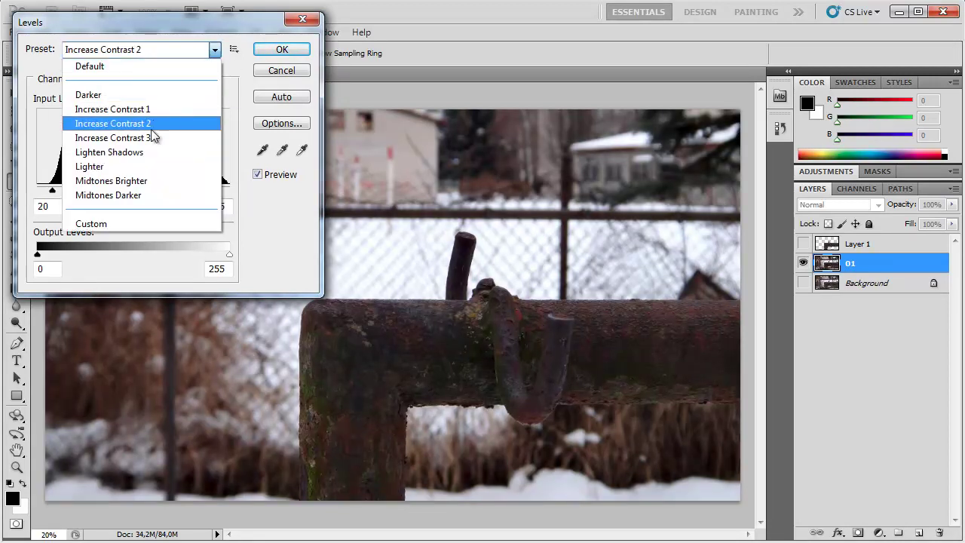
left_click(151, 134)
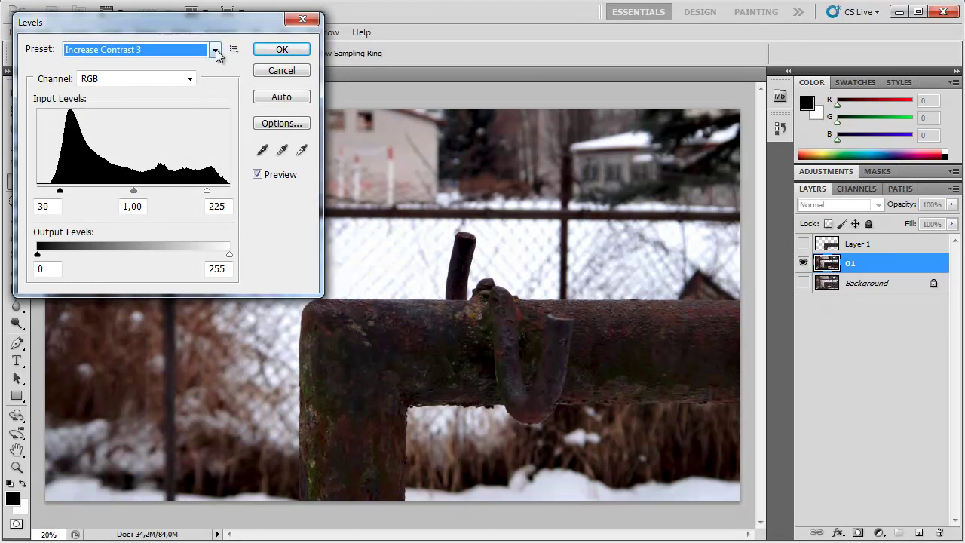
Step: Try the Lighten Shadows preset in the Levels adjustment and move its midtone input to 1,57
left_click(215, 50)
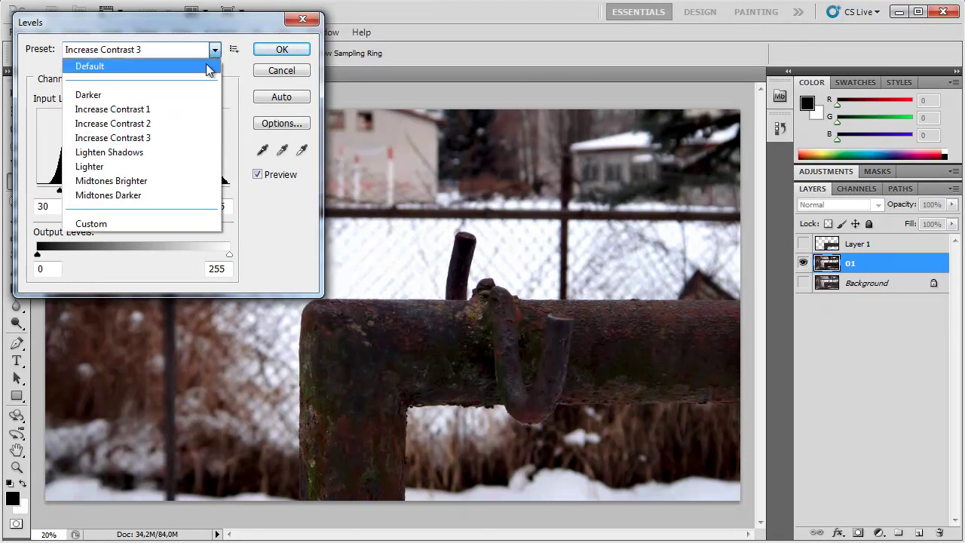
left_click(130, 152)
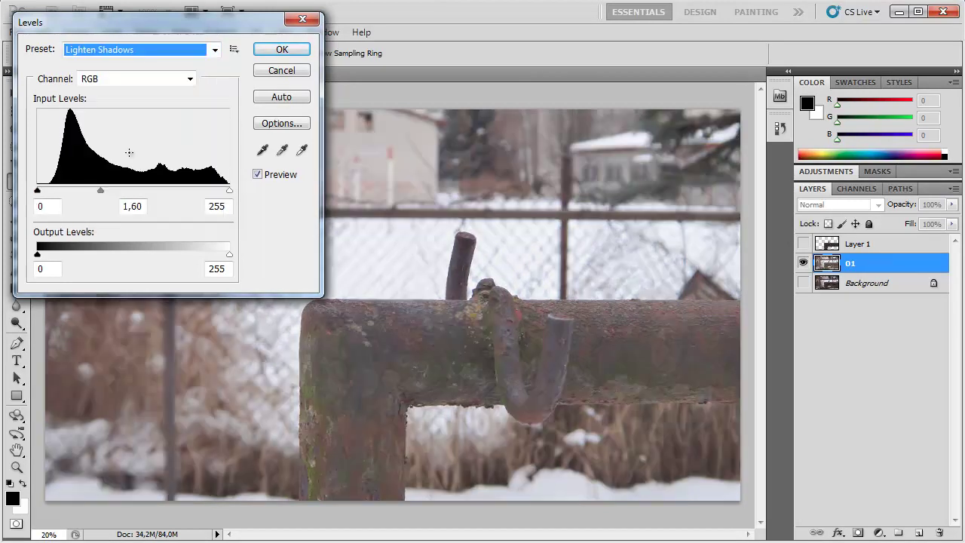
mouse_move(99, 190)
left_mouse_down()
mouse_move(184, 189)
mouse_move(93, 188)
mouse_move(159, 189)
mouse_move(102, 189)
left_mouse_up()
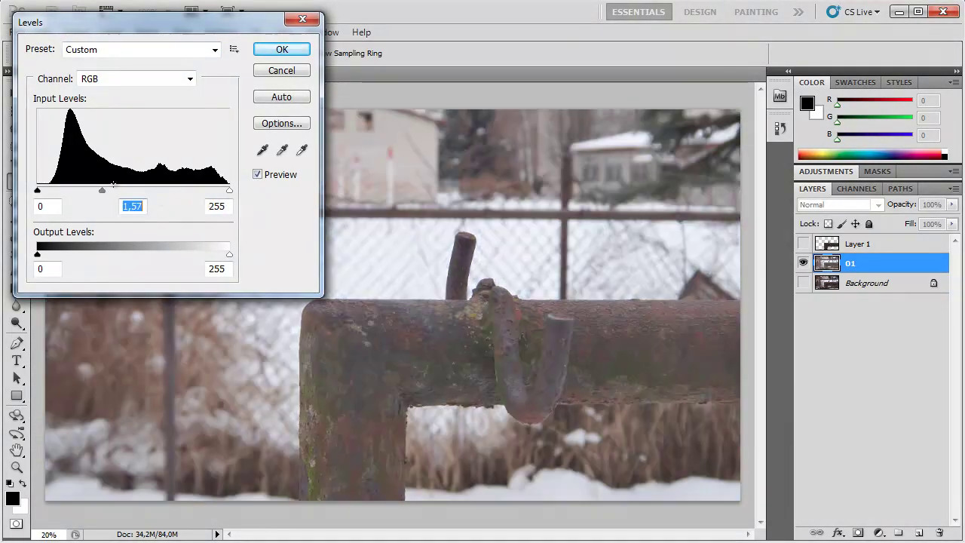
Step: Try the Levels presets Midtones Brighter and Midtones Darker in turn
left_click(216, 52)
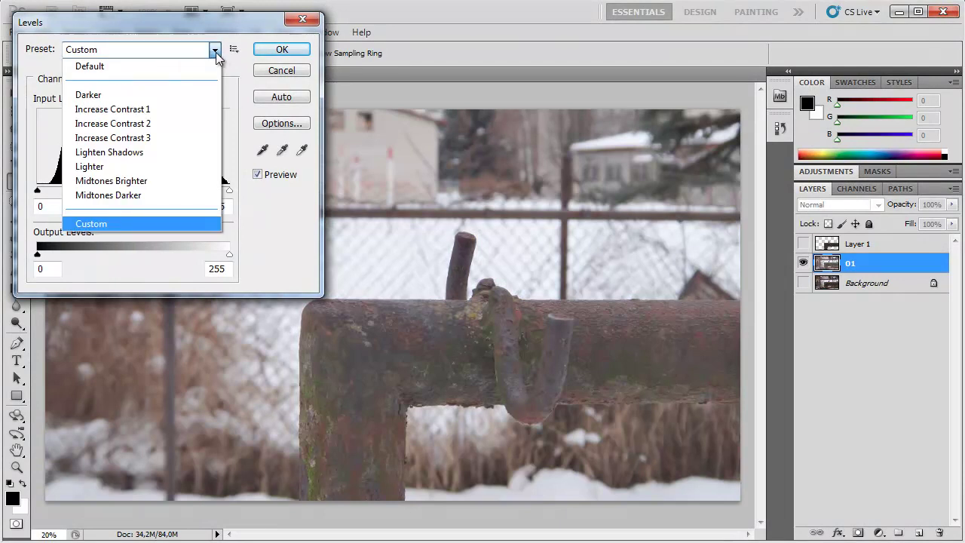
left_click(123, 182)
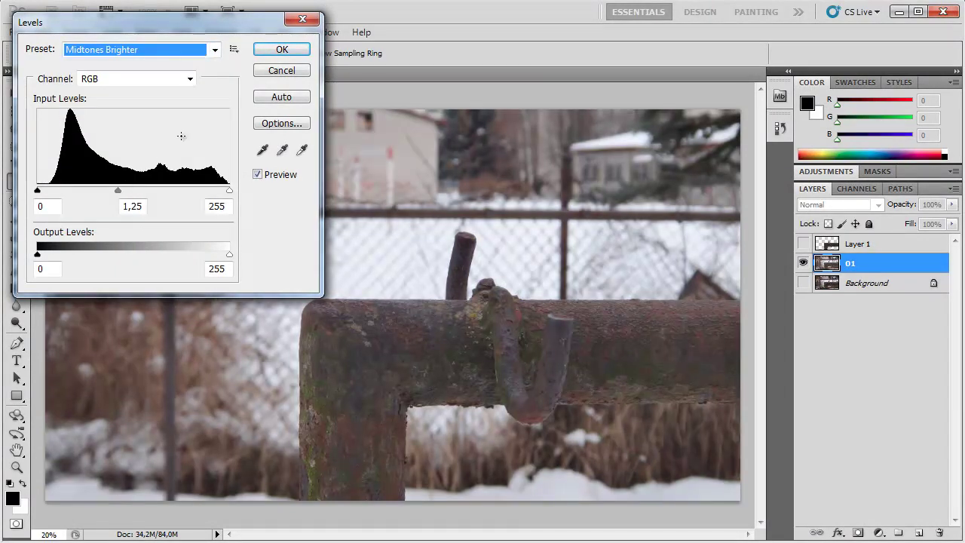
left_click(215, 50)
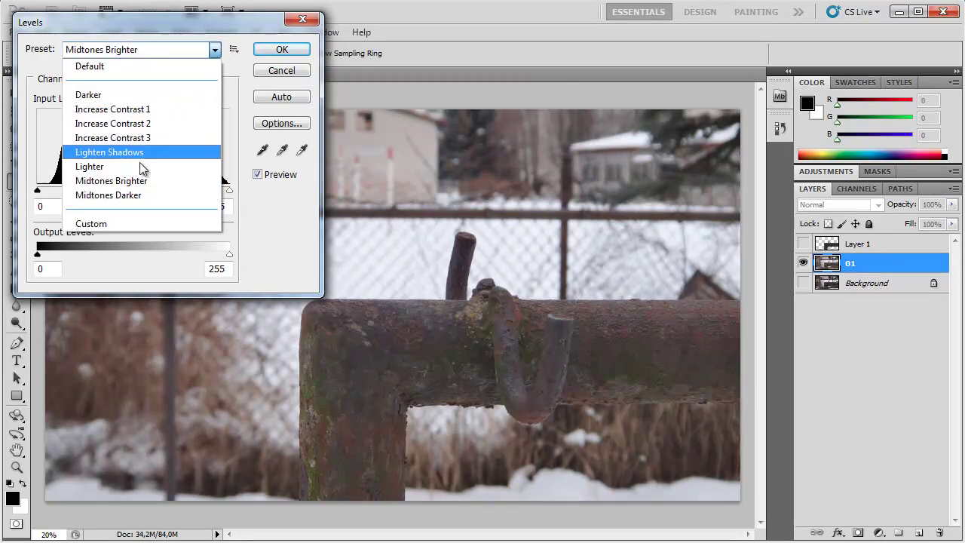
left_click(136, 196)
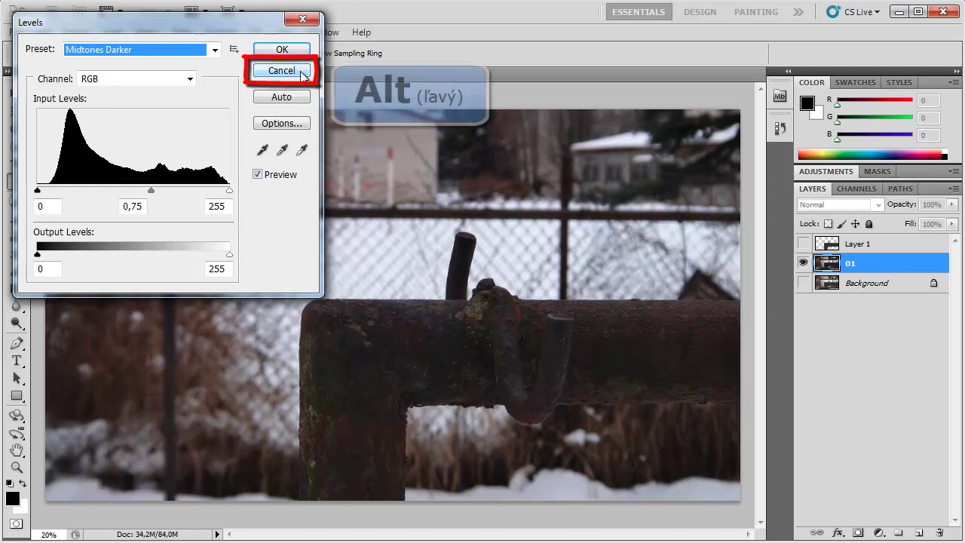
Step: Reset the Levels settings to their defaults and cancel the adjustment
key("alt")
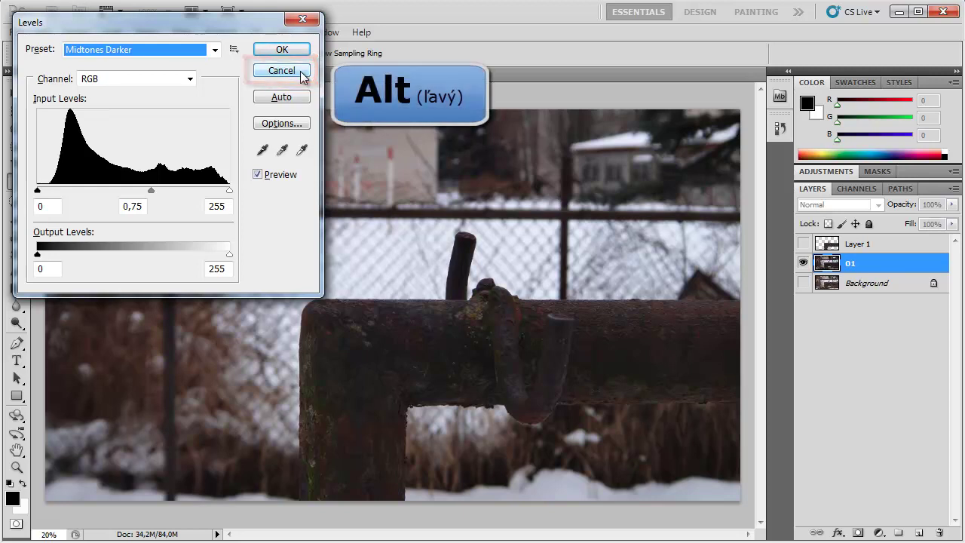
key("alt")
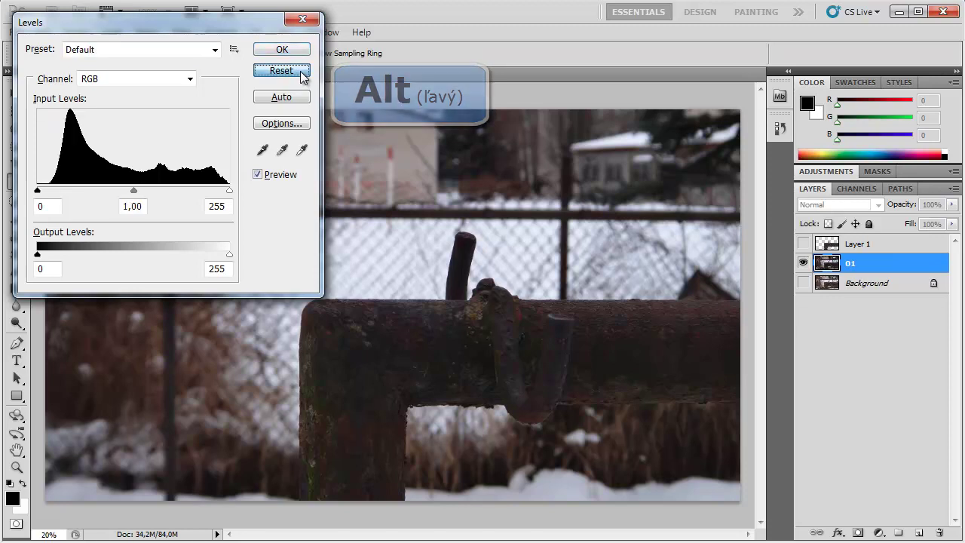
left_click(301, 72, "alt")
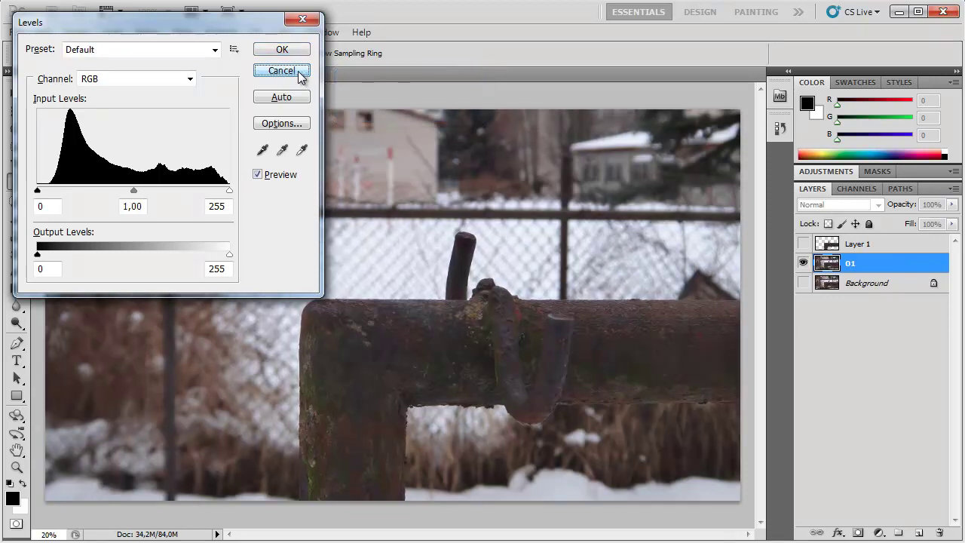
left_click(283, 70)
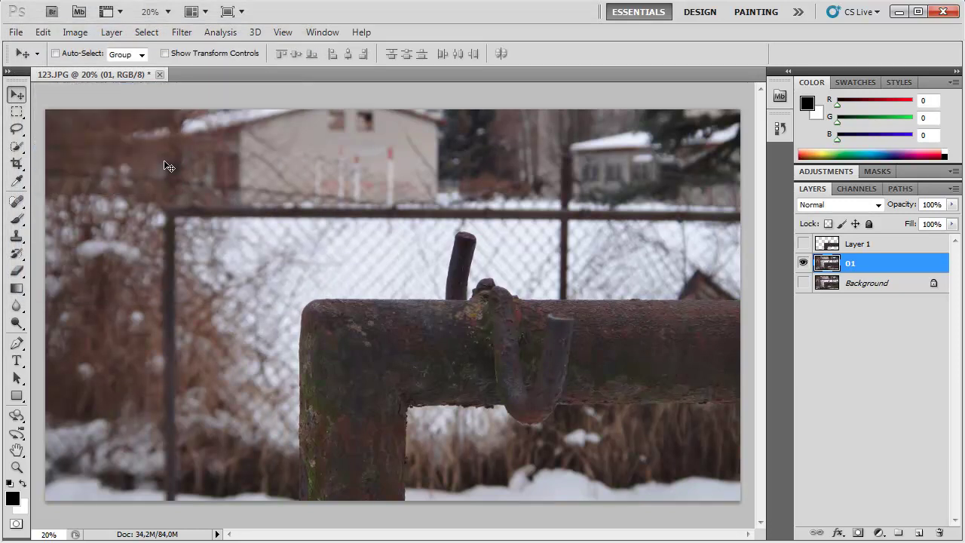
Step: Apply Auto Tone to layer 01, compare it with Layer 1 shown and hidden, and leave Layer 1 visible and active
left_click(73, 32)
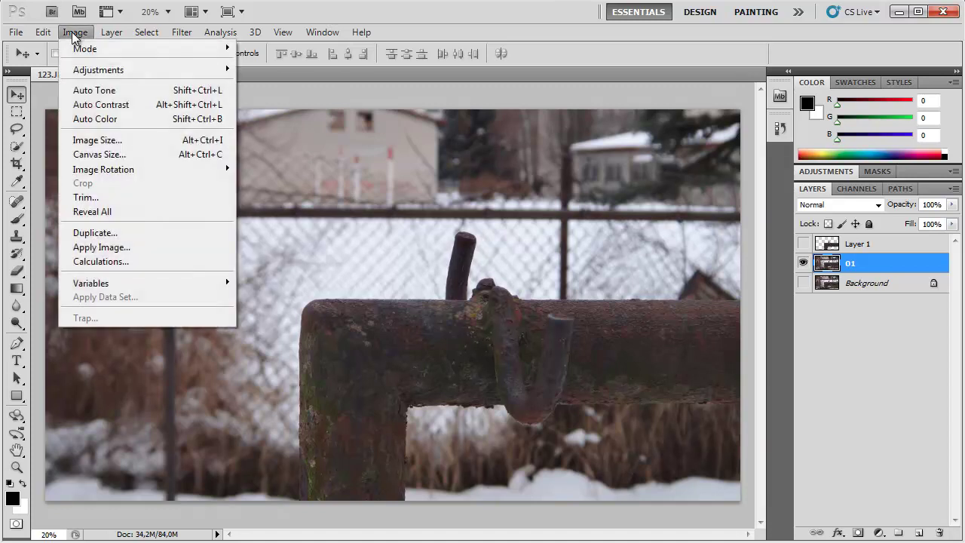
left_click(136, 93)
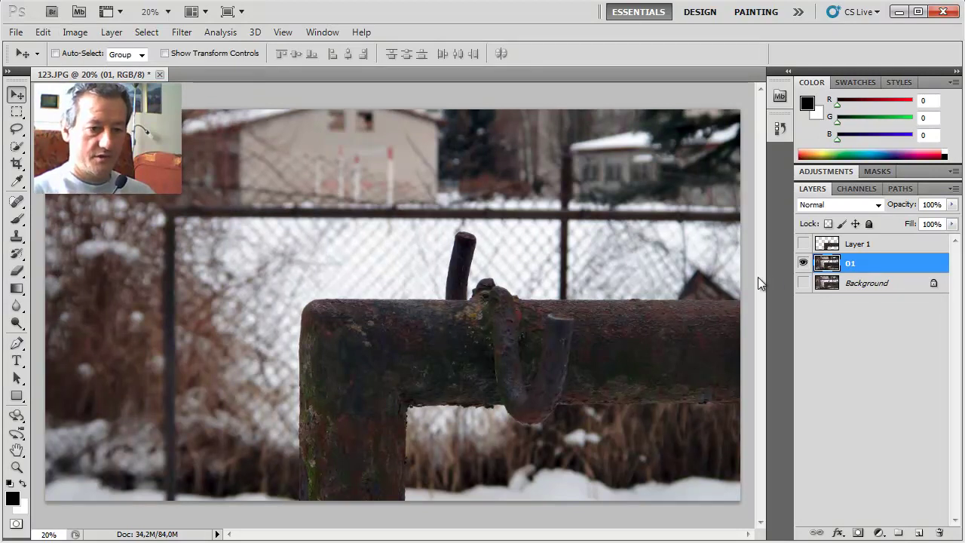
left_click(803, 244)
left_click(804, 245)
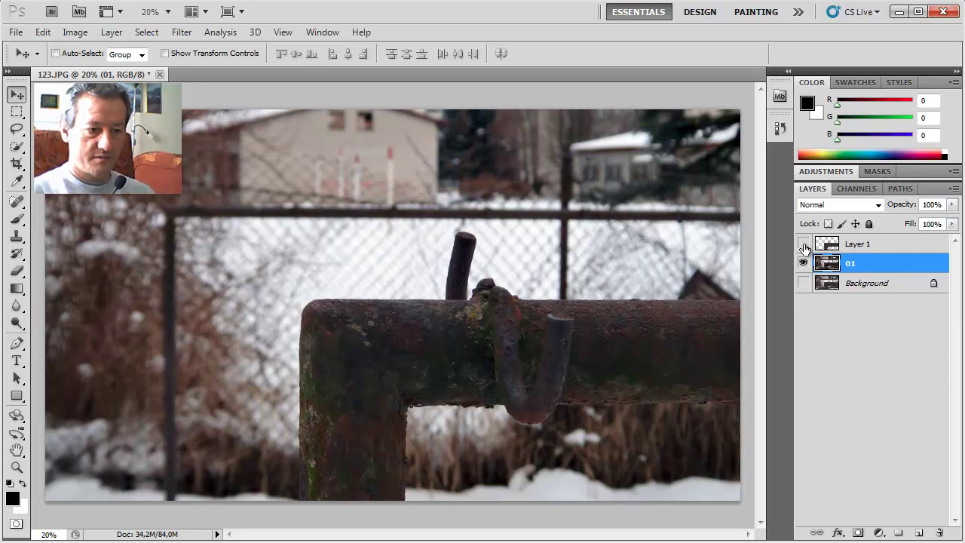
left_click(803, 245)
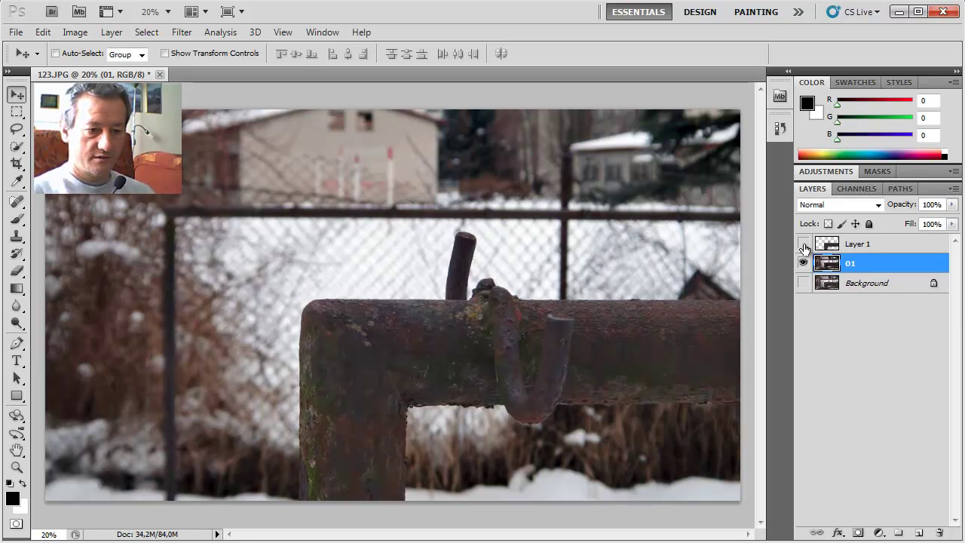
left_click(804, 244)
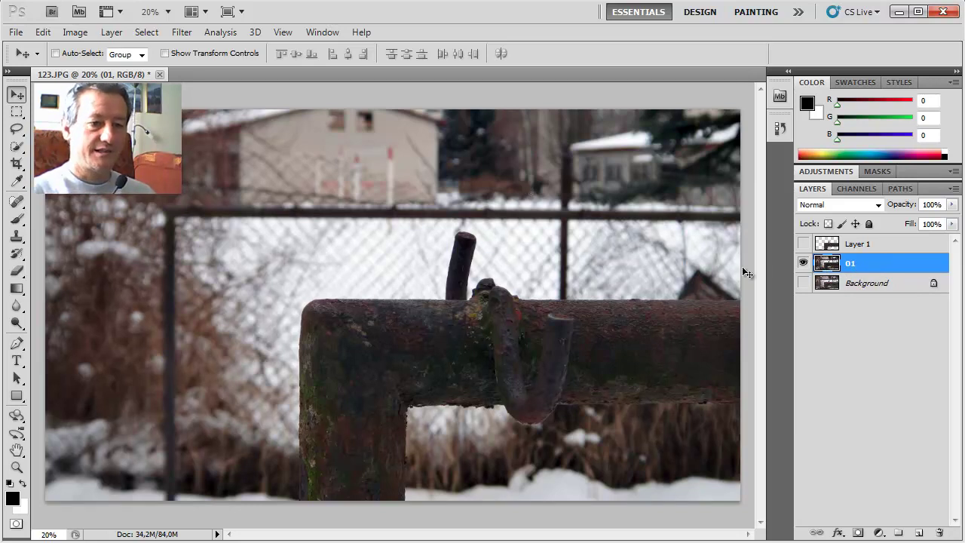
left_click(804, 244)
left_click(864, 250)
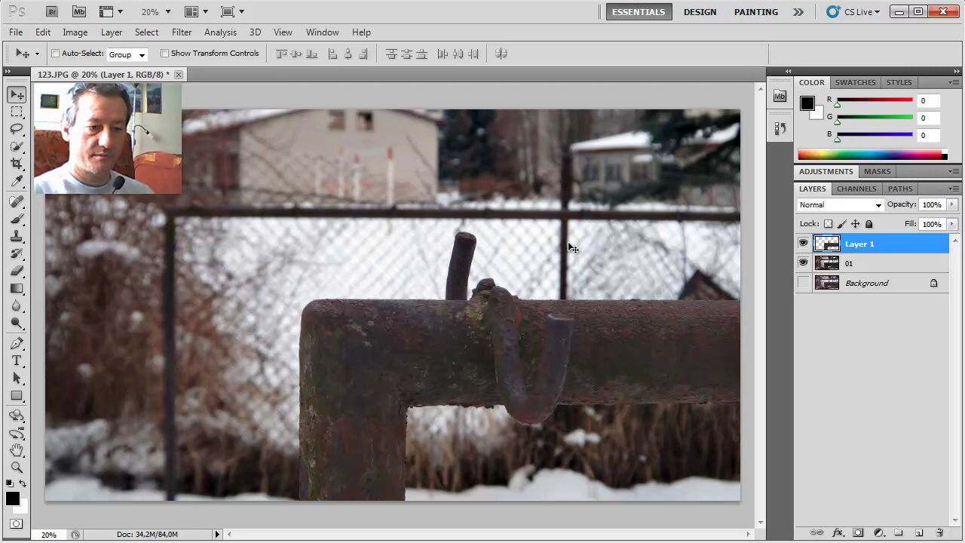
Step: Try Auto Tone on Layer 1 and undo the correction
left_click(78, 33)
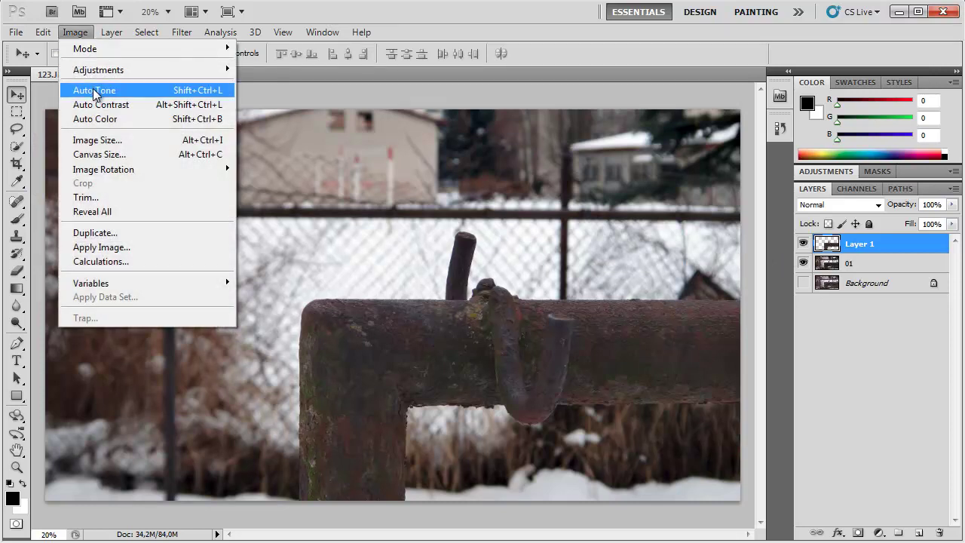
left_click(96, 91)
key("alt+bracketleft")
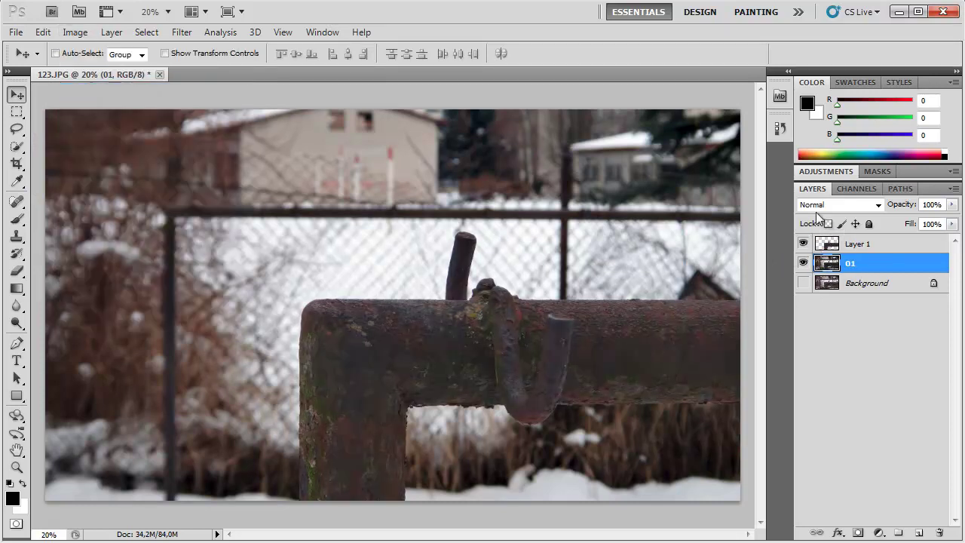
Step: Try Auto Contrast on Layer 1 and delete that correction from the history
left_click(858, 243)
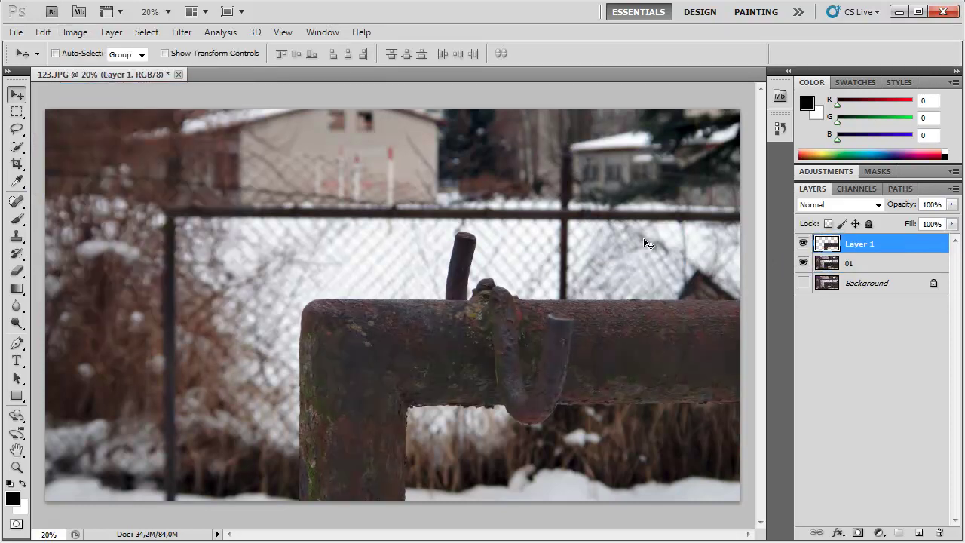
left_click(74, 34)
left_click(107, 108)
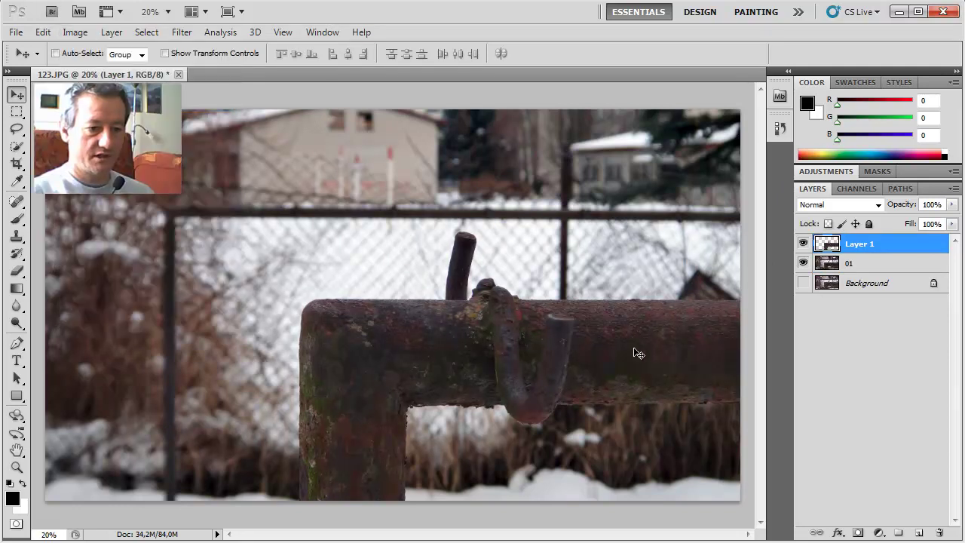
left_click(779, 129)
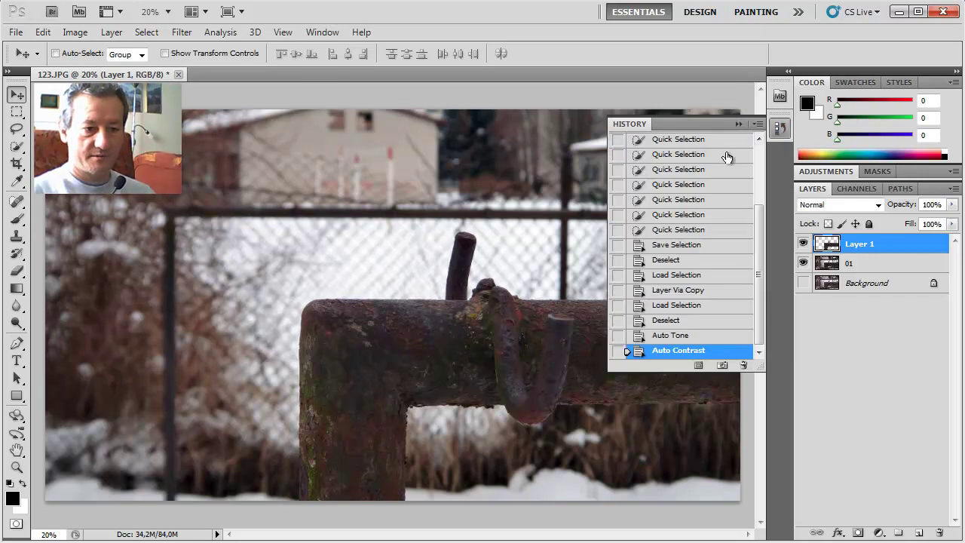
left_click(742, 366)
left_click(455, 222)
left_click(739, 123)
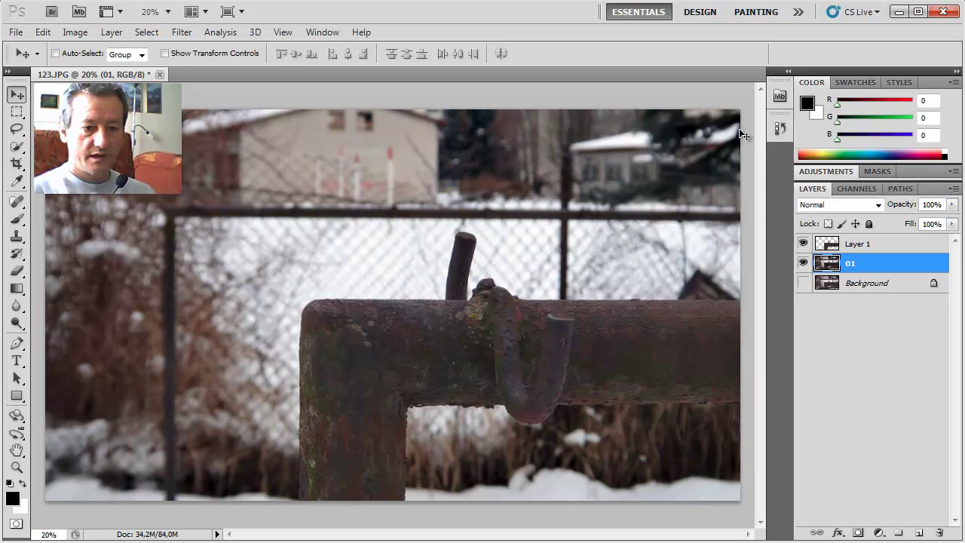
Step: View the pipe with and without layer 01, then leave layer 01 hidden and Layer 1 active
left_click(857, 250)
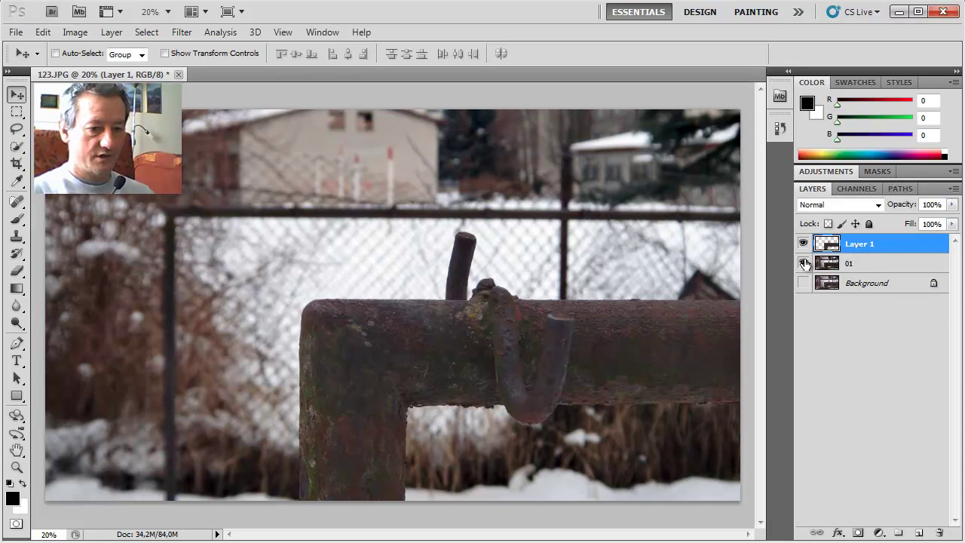
left_click(867, 265)
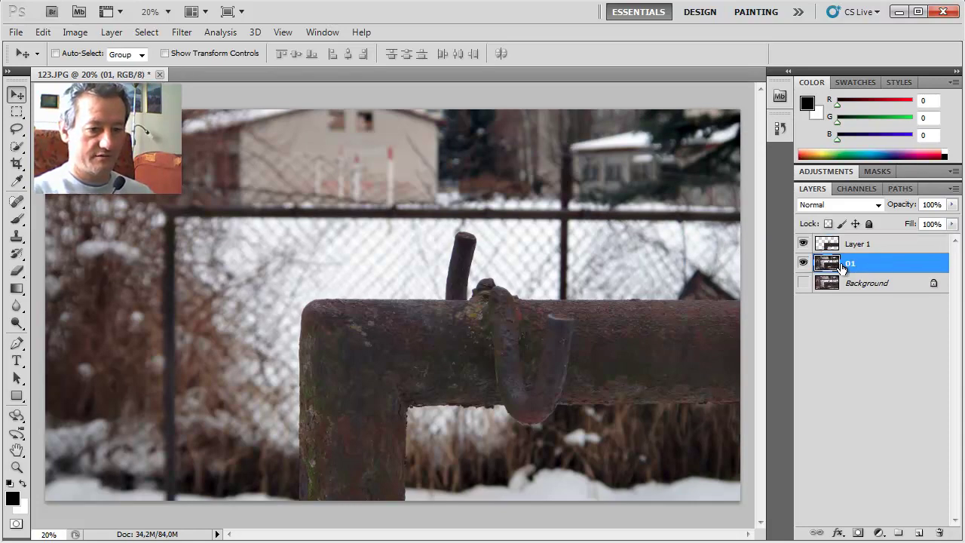
left_click(804, 262)
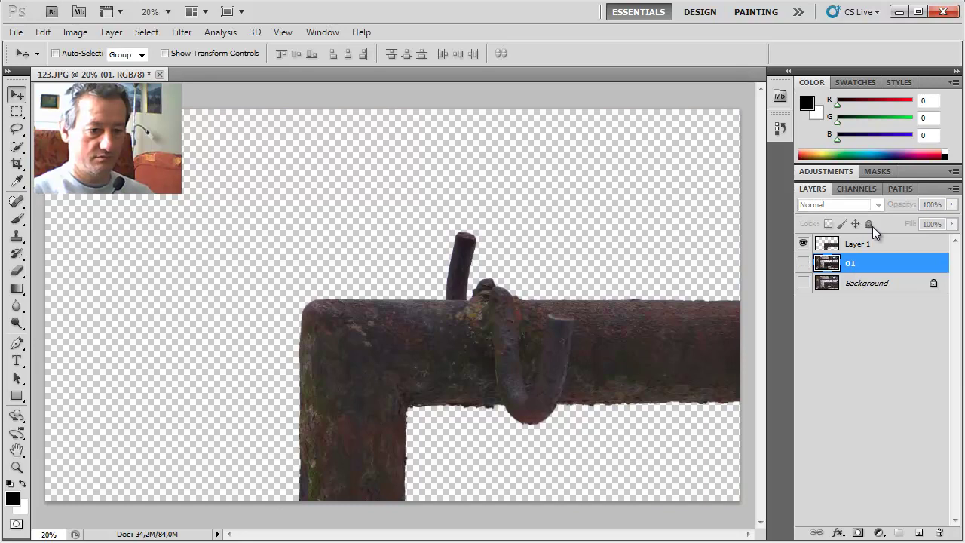
left_click(858, 251)
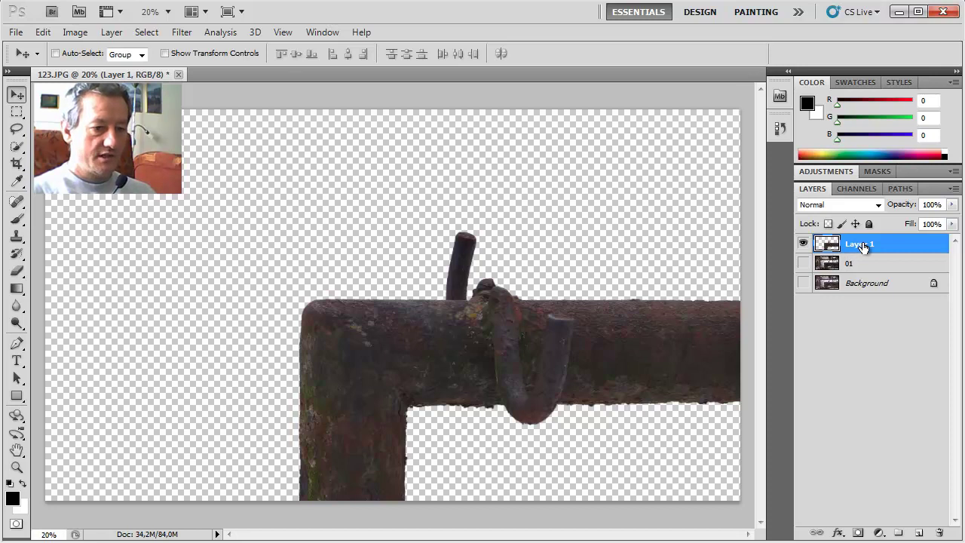
left_click(803, 263)
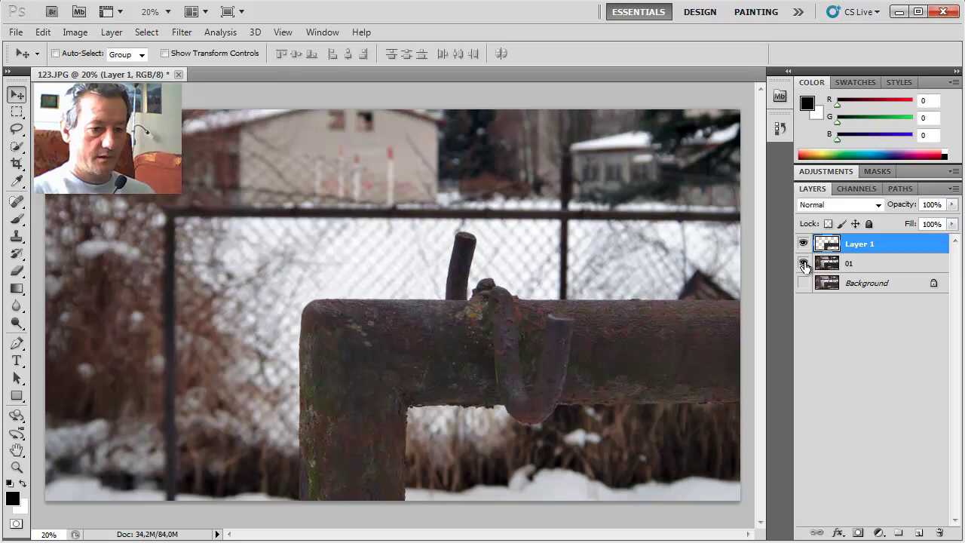
left_click(861, 266)
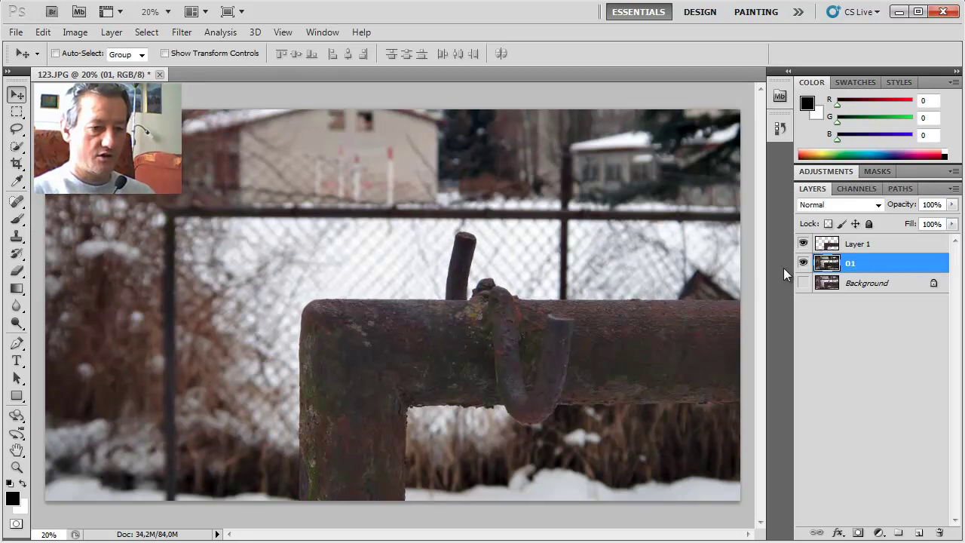
left_click(803, 264)
left_click(858, 252)
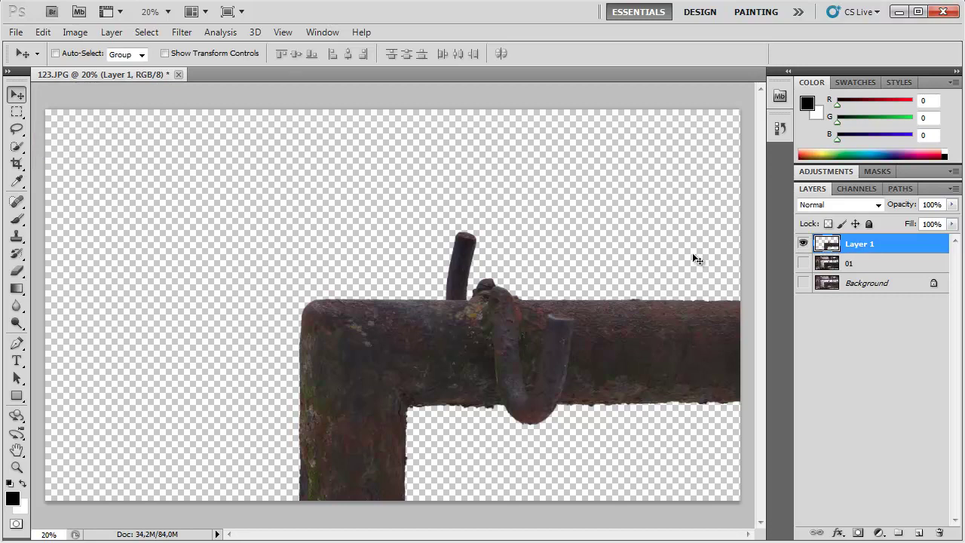
Step: Apply Levels to Layer 1 with the input black point at 13 and the white point at 123
left_click(78, 31)
mouse_move(108, 73)
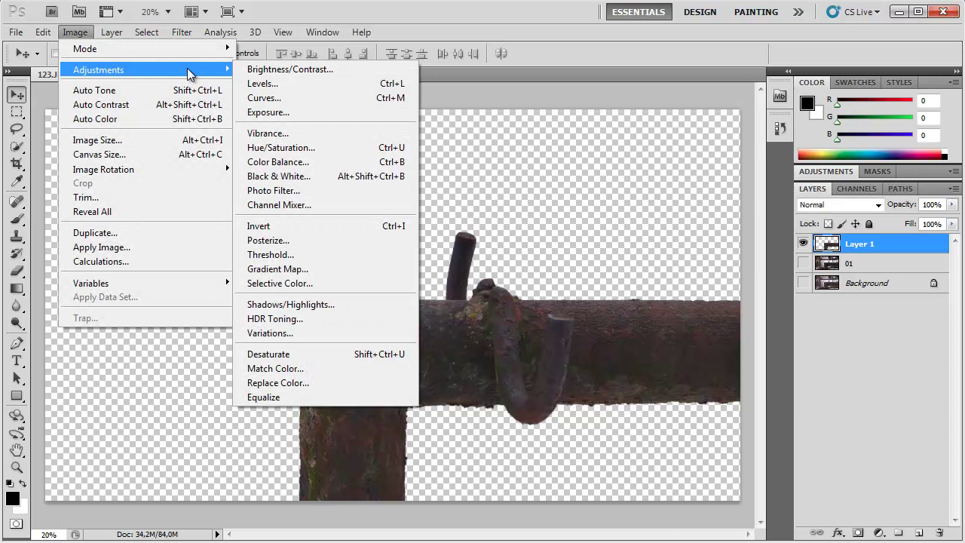
left_click(316, 84)
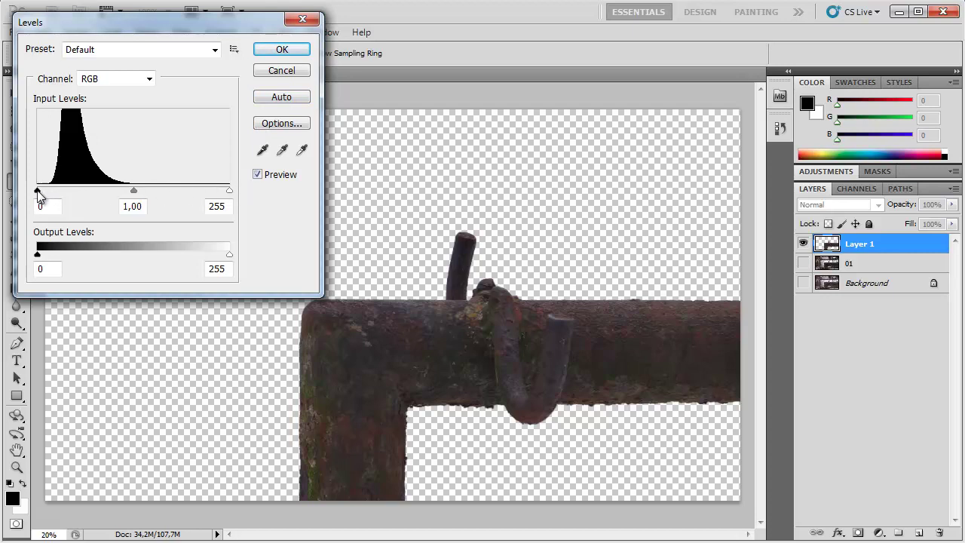
left_click_drag(39, 194, 47, 195)
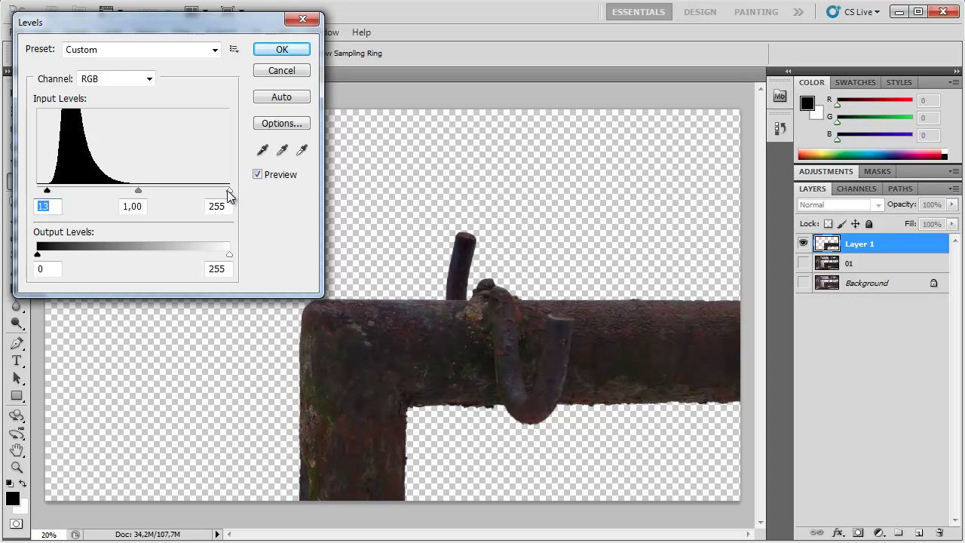
left_click_drag(230, 194, 129, 193)
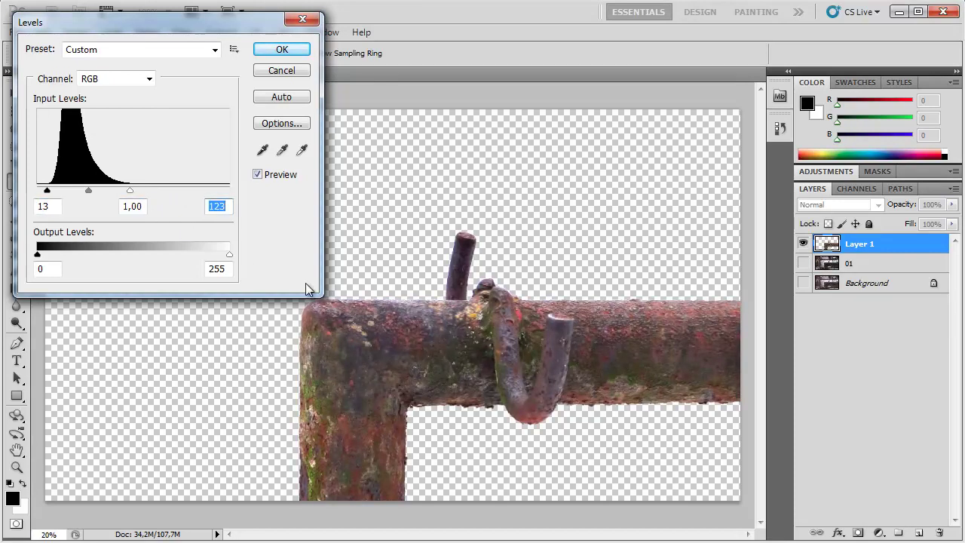
left_click(282, 50)
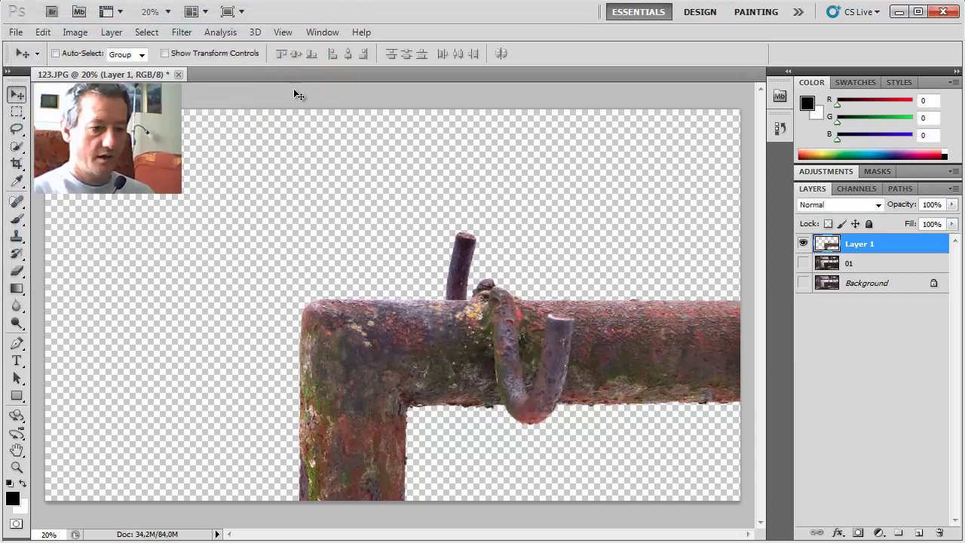
Step: Compare the picture with Layer 1 and layer 01 hidden in turn, leaving Layer 1 hidden and layer 01 visible and active
left_click(803, 263)
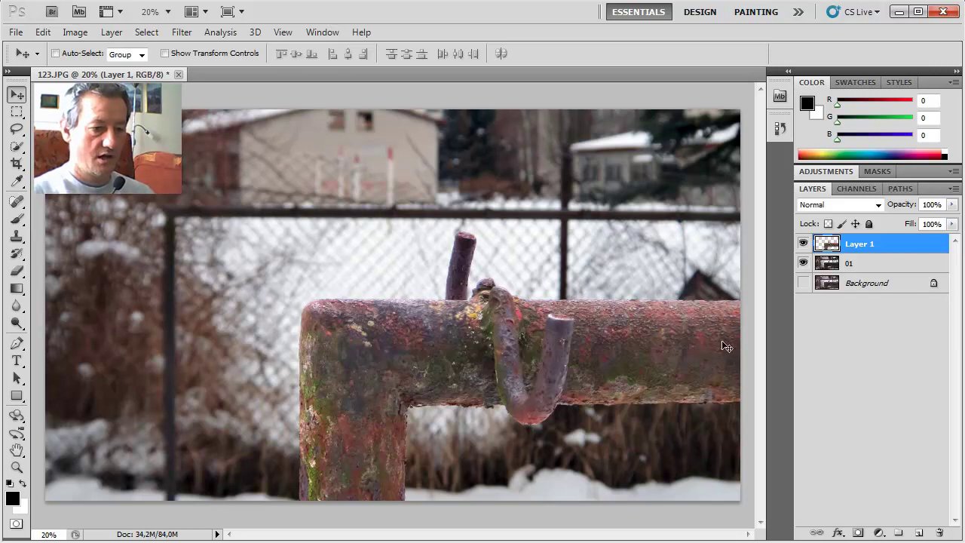
left_click(804, 245)
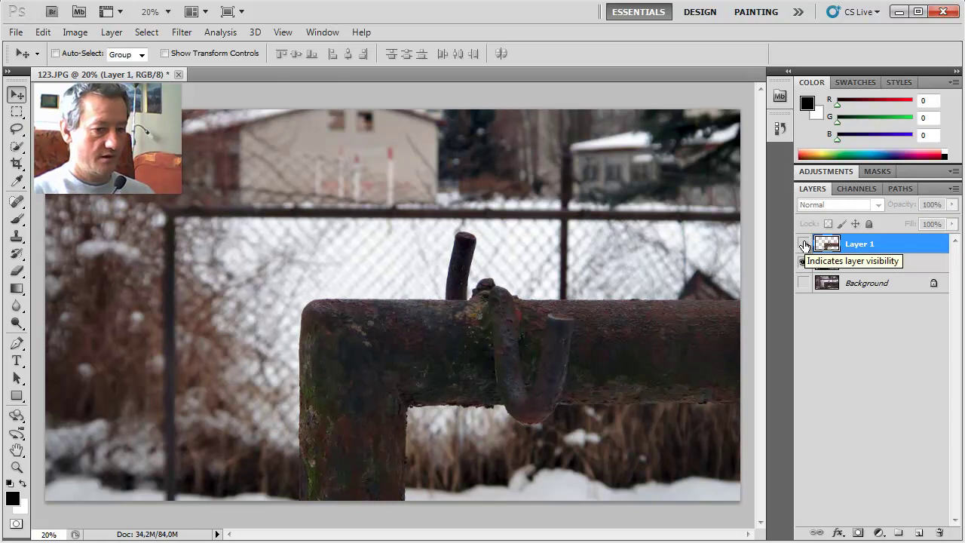
left_click(804, 245)
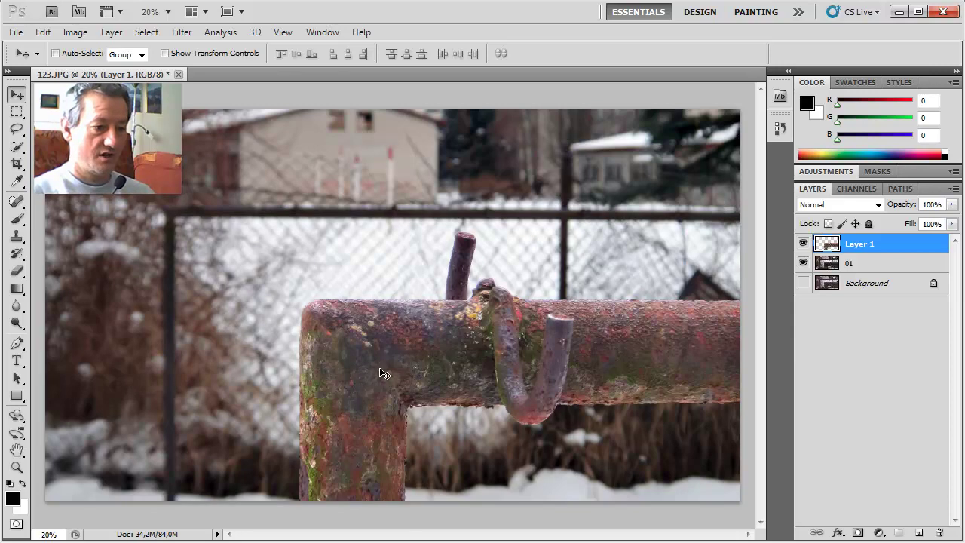
left_click(804, 263)
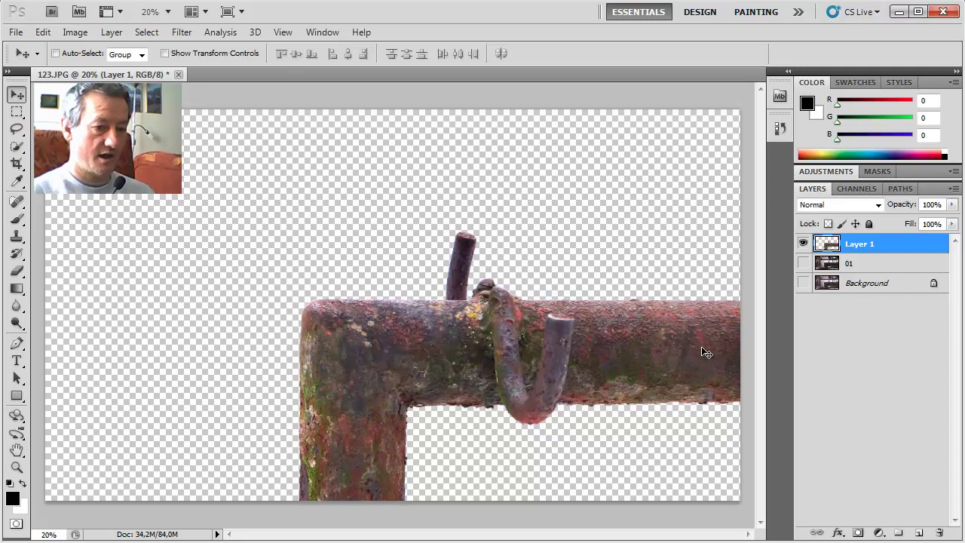
left_click(803, 263)
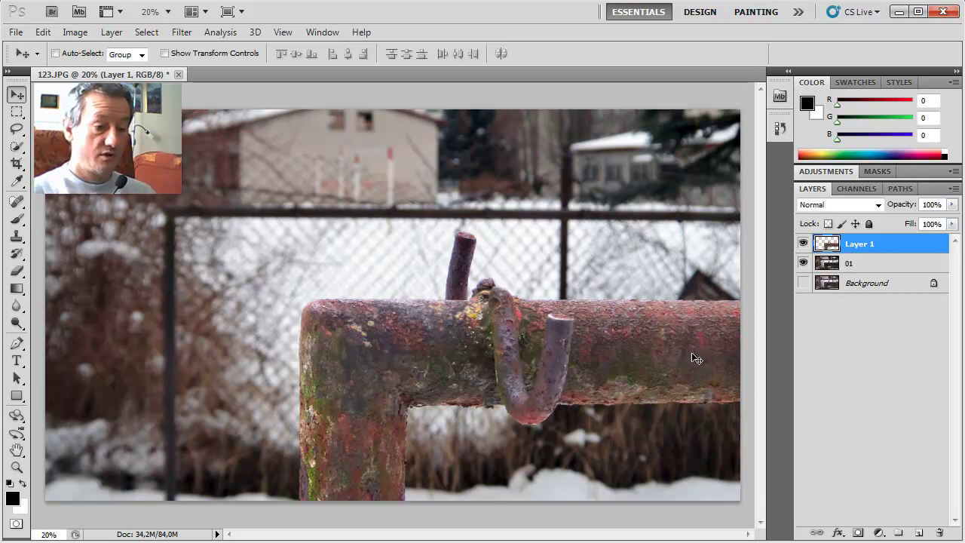
left_click(804, 244)
left_click(867, 264)
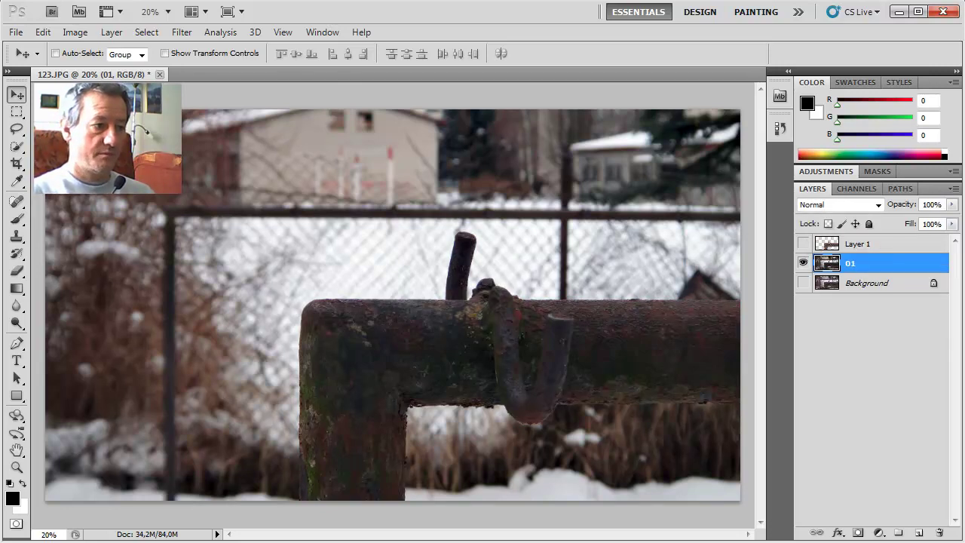
Step: Load the saved rura channel as a new selection on layer 01, and deselect it again
left_click(146, 32)
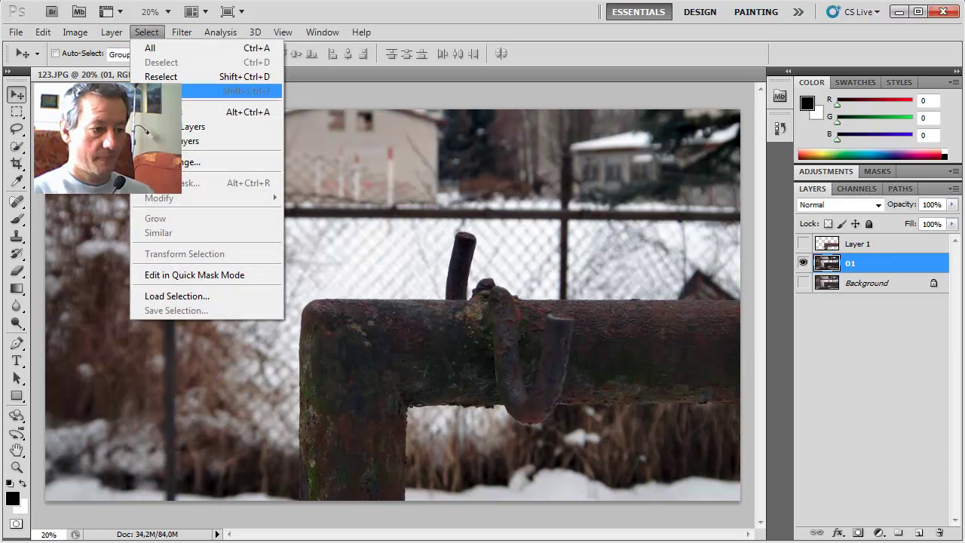
left_click(188, 296)
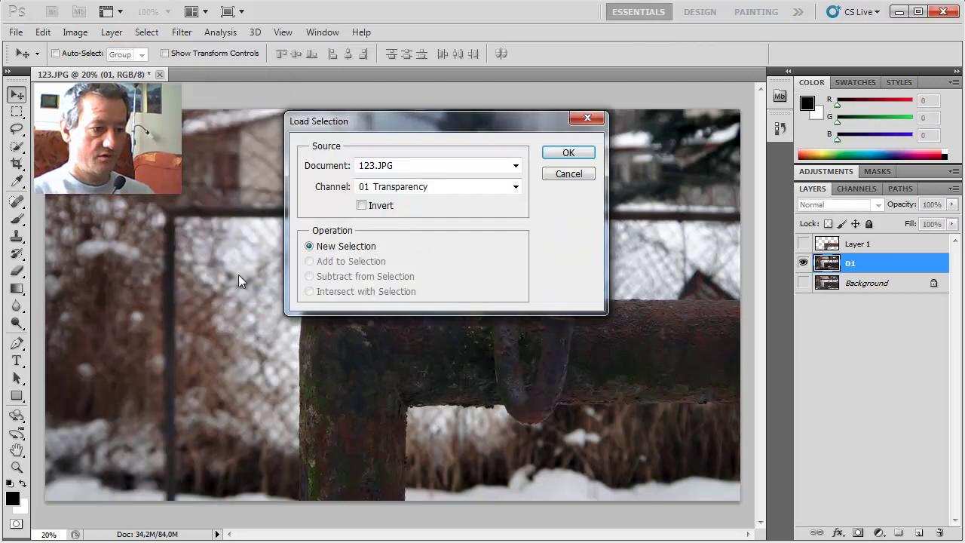
left_click(516, 190)
left_click(385, 227)
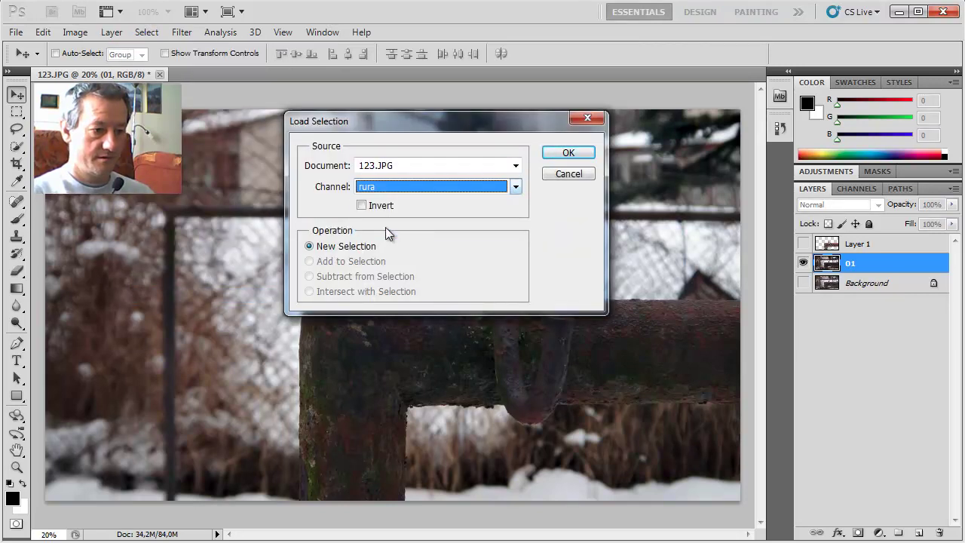
left_click(562, 151)
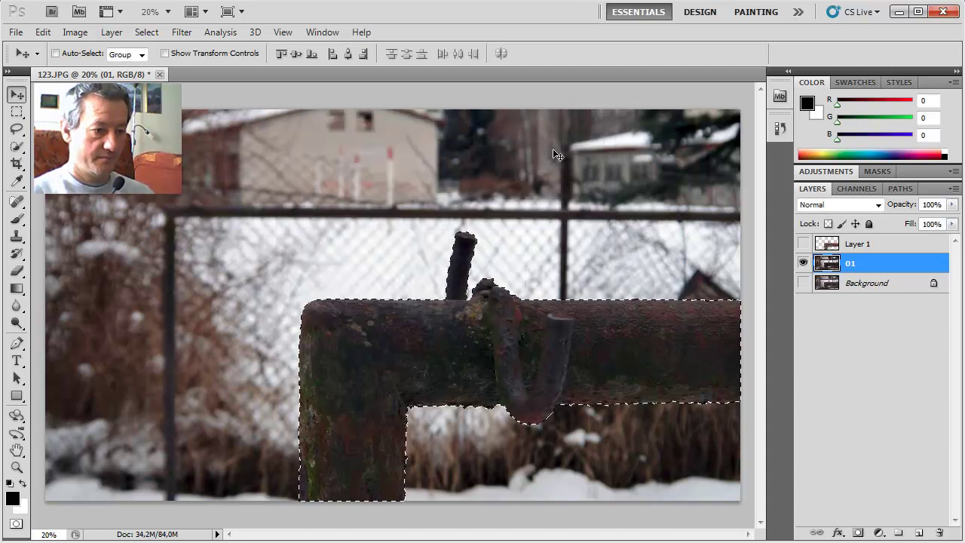
left_click(147, 32)
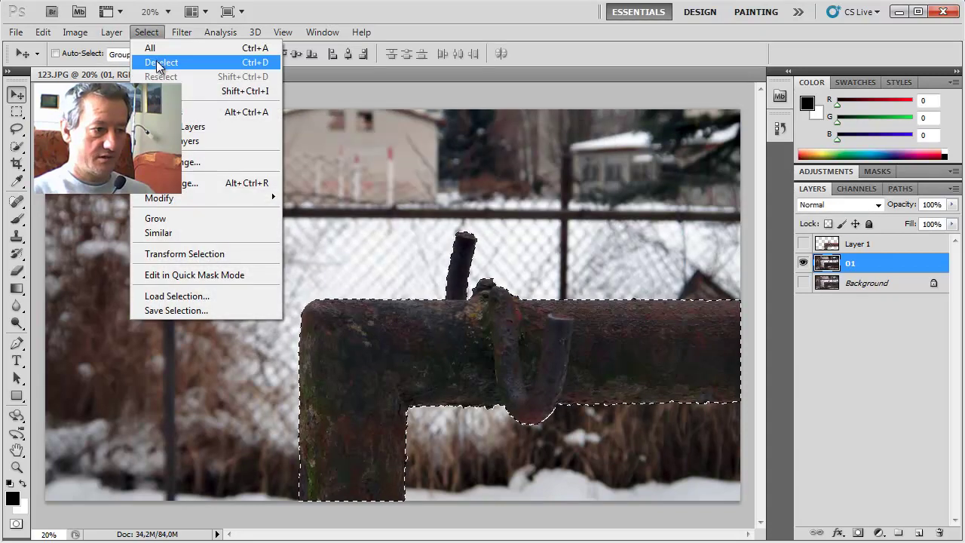
left_click(160, 62)
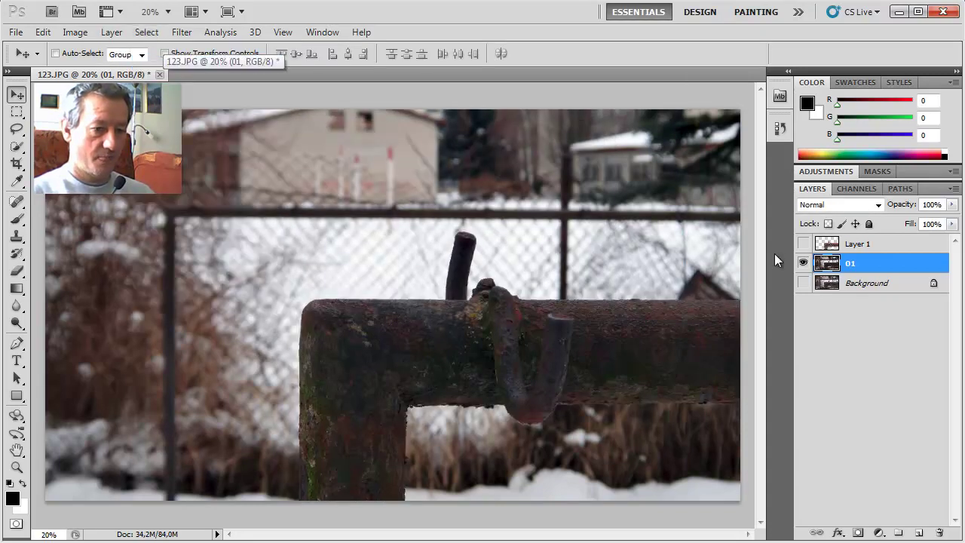
Step: Load the pipe outline from Layer 1 as a selection and copy that area of layer 01 to a new layer
left_click(830, 247, "ctrl")
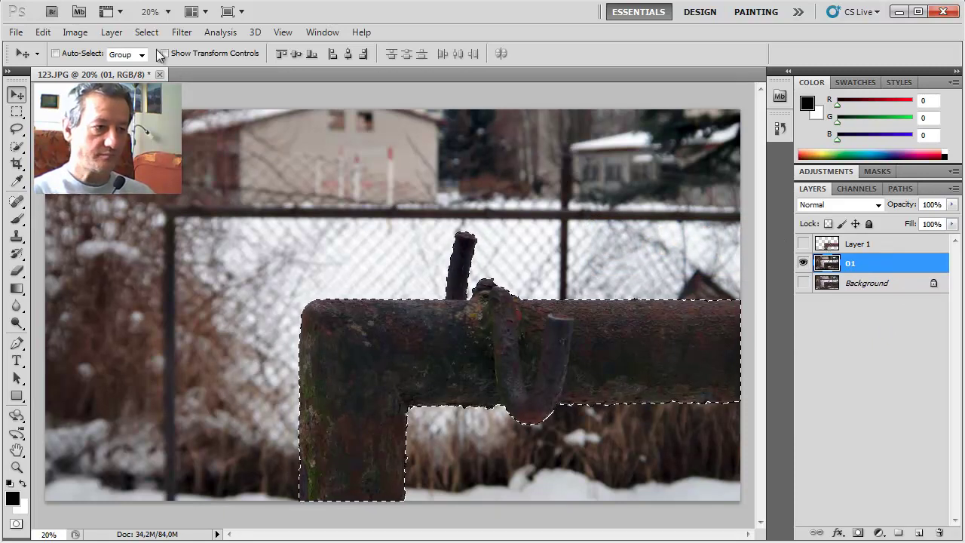
left_click(114, 32)
mouse_move(143, 52)
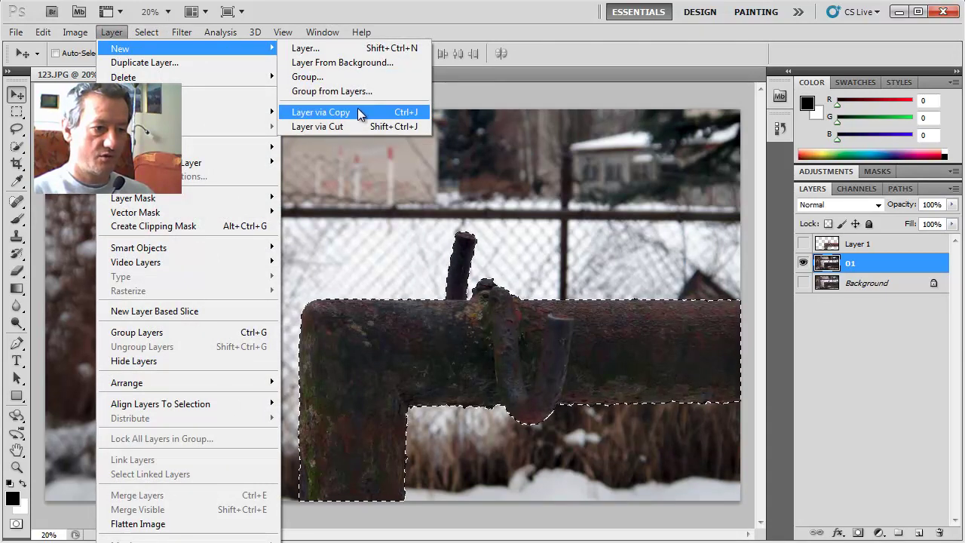
left_click(397, 113)
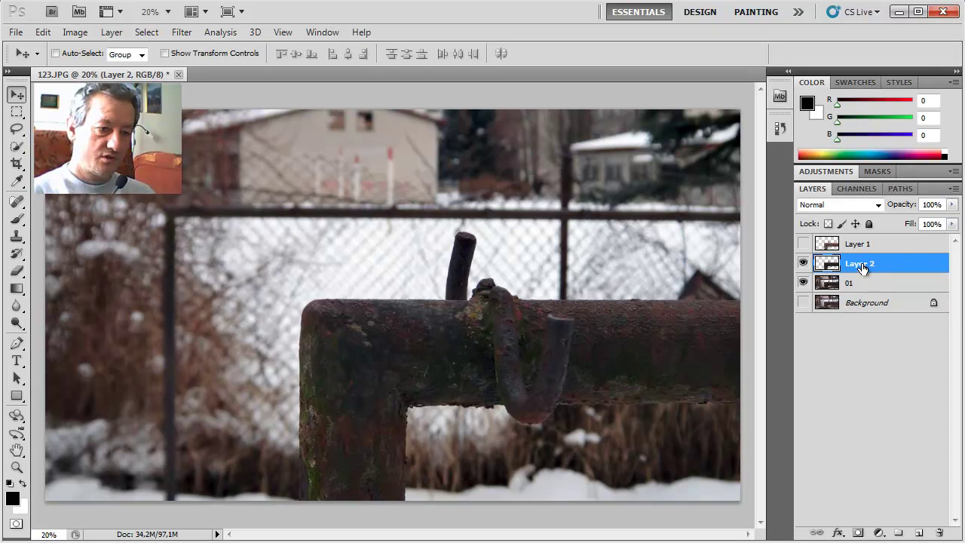
Step: Try the Dissolve blending mode on Layer 2 and set it back to Normal
left_click(878, 204)
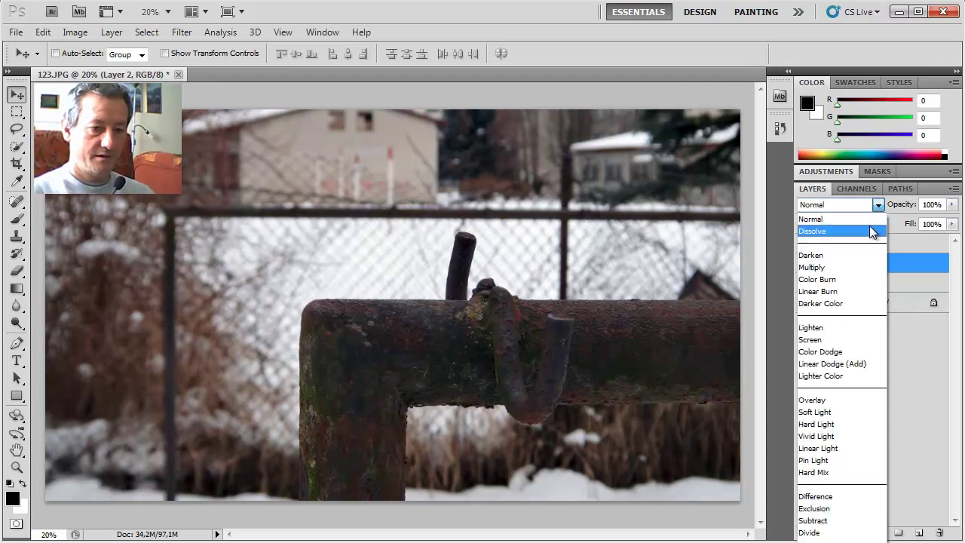
left_click(870, 230)
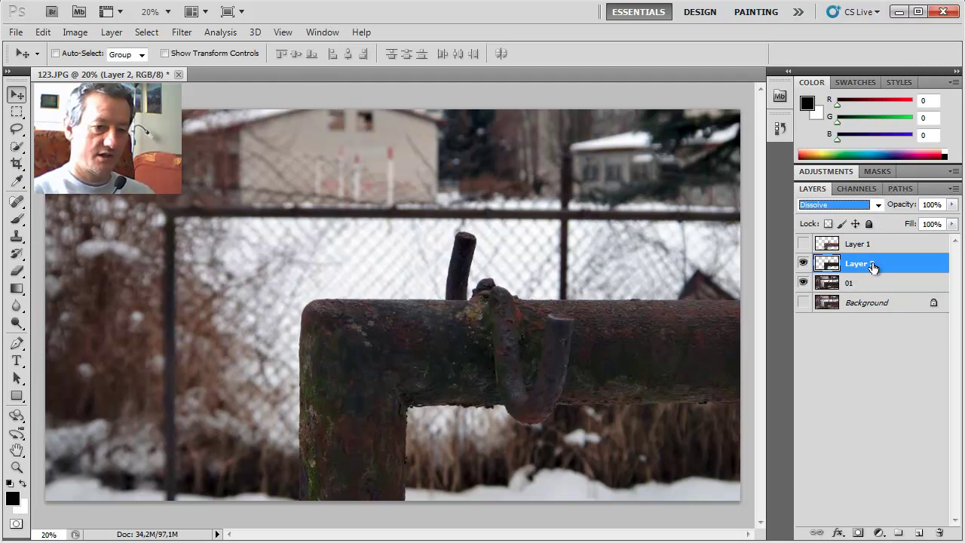
left_click(877, 205)
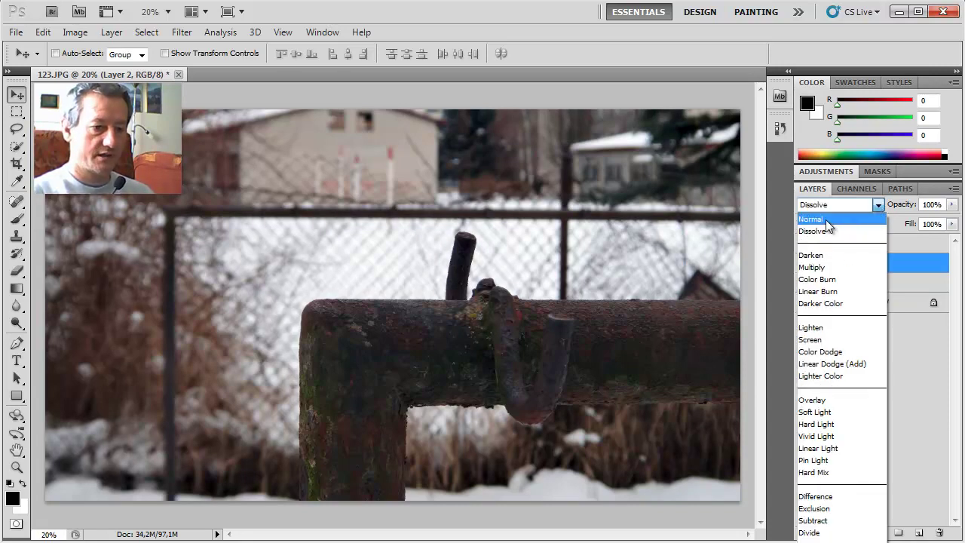
left_click(826, 219)
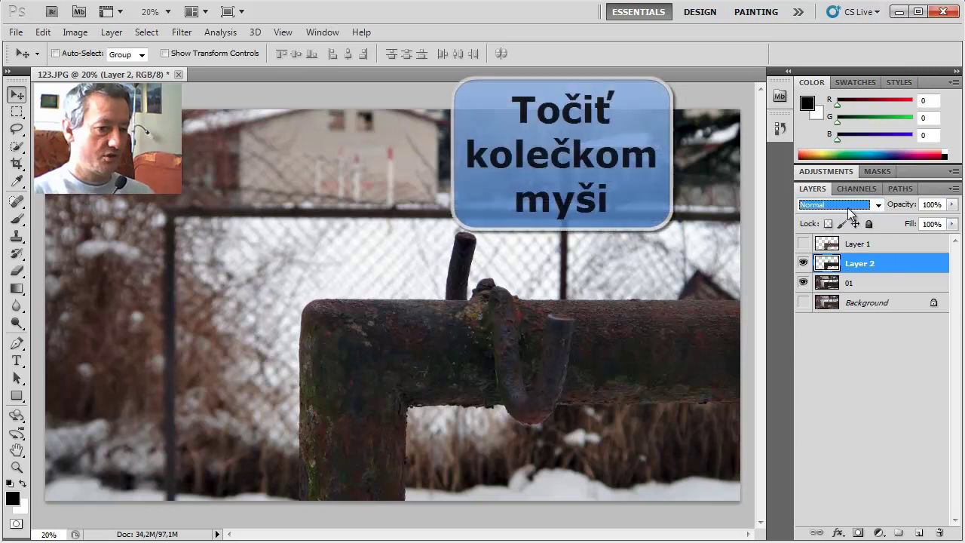
Step: Preview Dissolve and the darkening blending modes on Layer 2, from Darken, Multiply and Color Burn to Darker Color
scroll(847, 210, "down", 1)
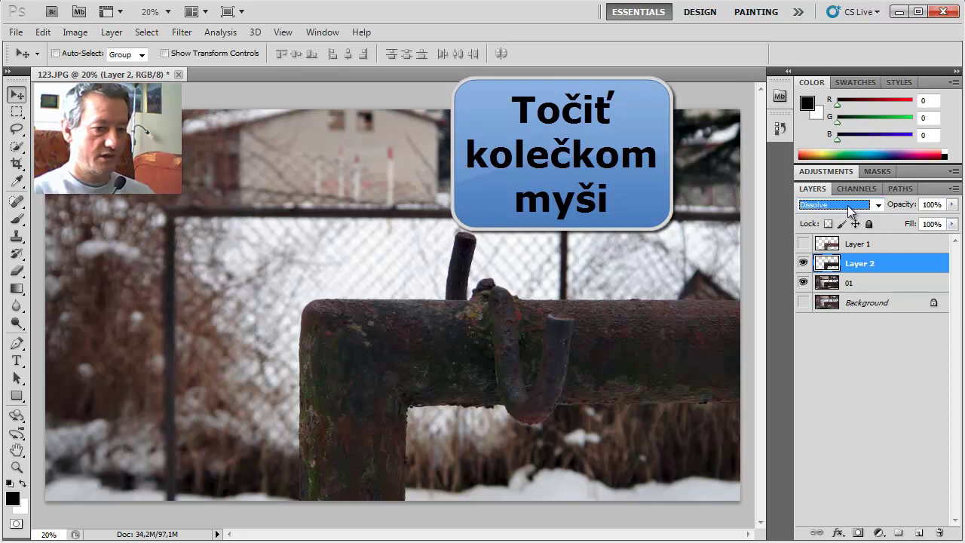
scroll(837, 211, "down", 1)
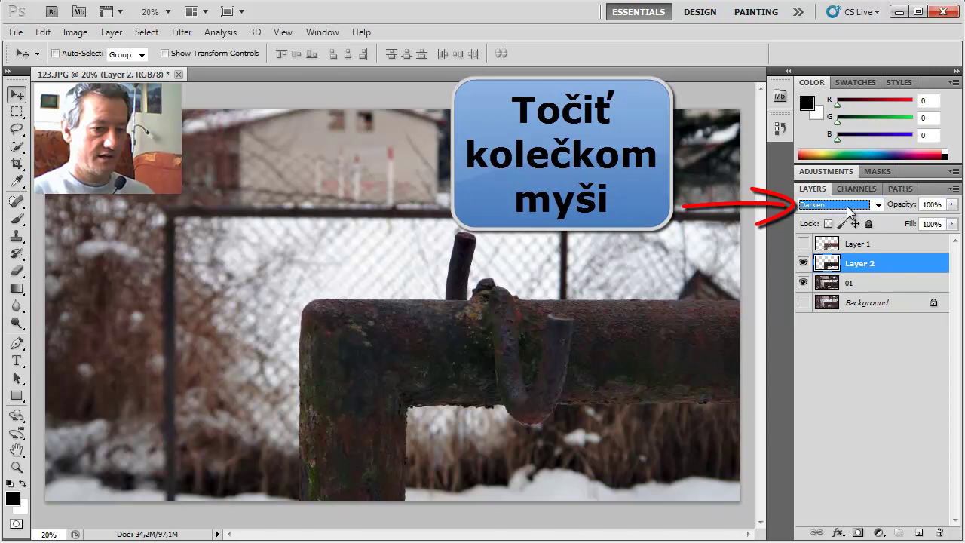
scroll(850, 211, "down", 1)
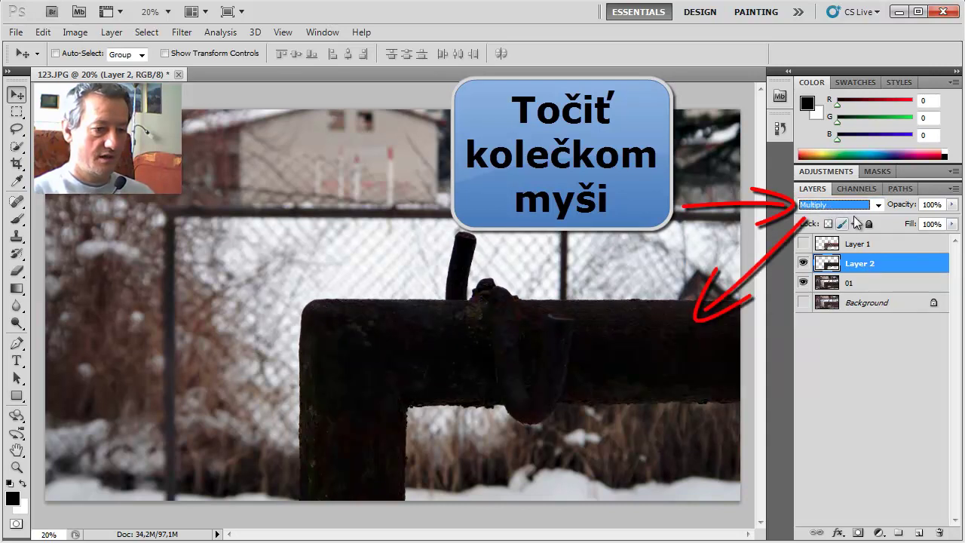
scroll(852, 209, "down", 1)
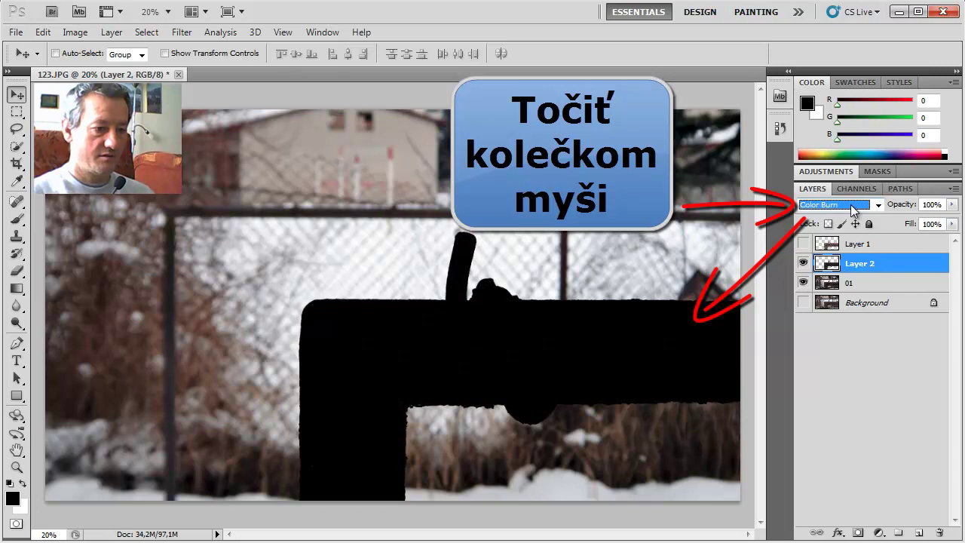
scroll(854, 211, "down", 1)
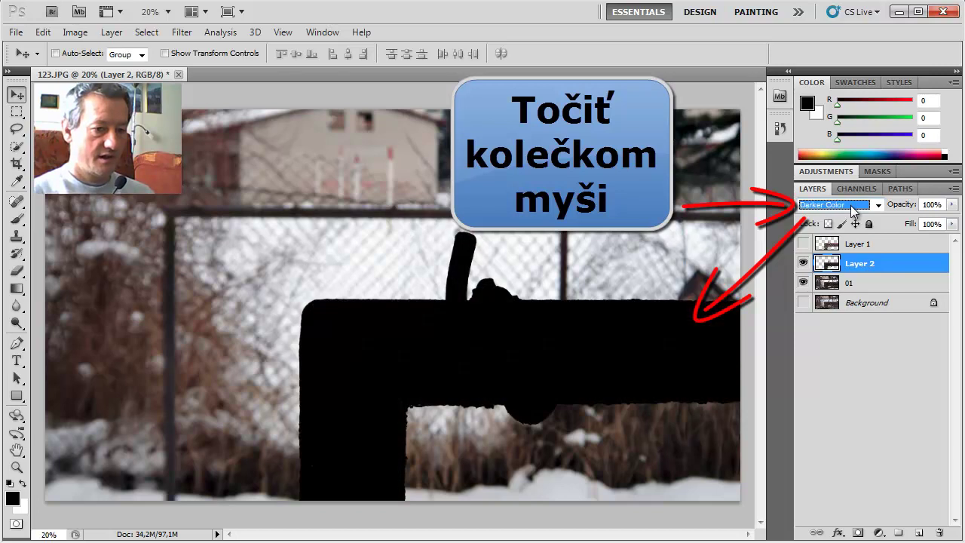
scroll(853, 211, "down", 1)
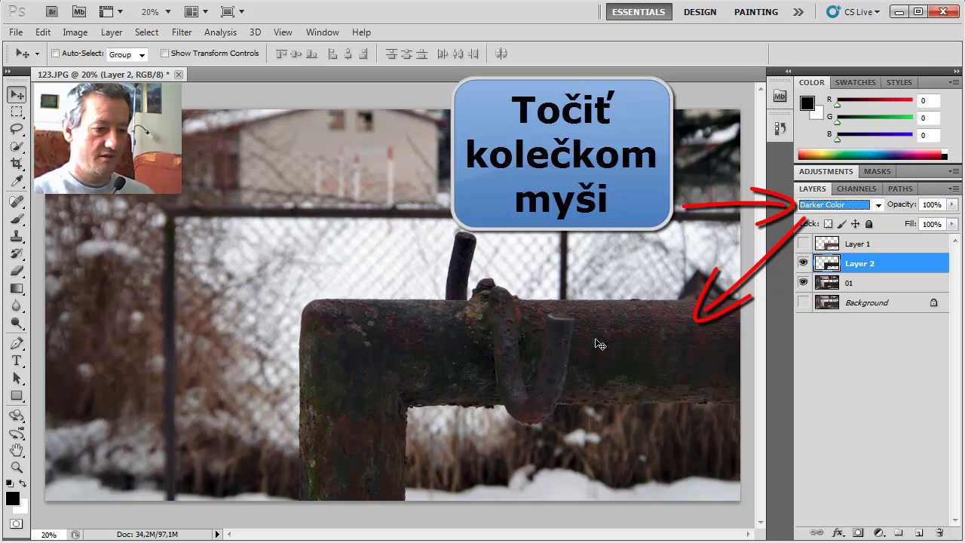
Step: Preview the lightening blending modes on Layer 2: Lighten, Screen, Color Dodge, Linear Dodge (Add) and Lighter Color
scroll(852, 208, "down", 1)
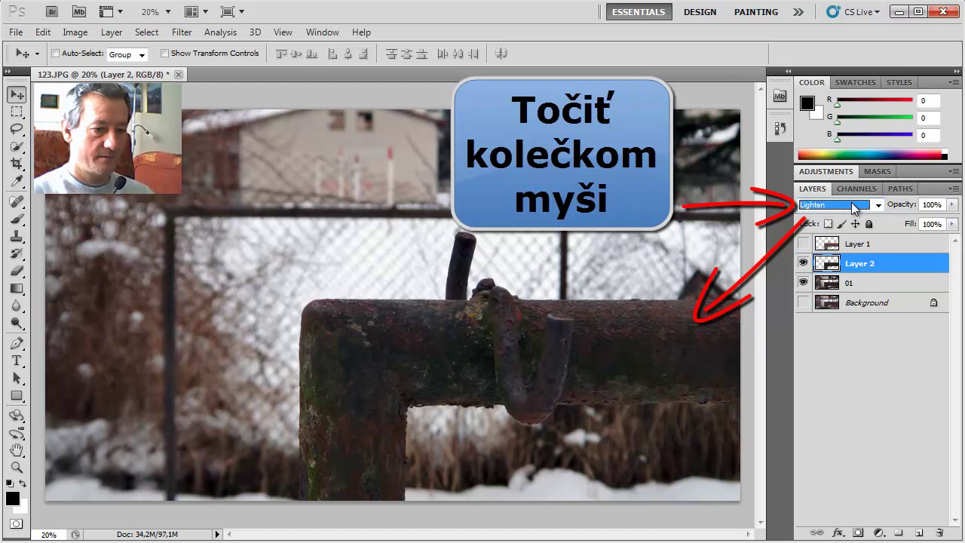
scroll(854, 209, "down", 1)
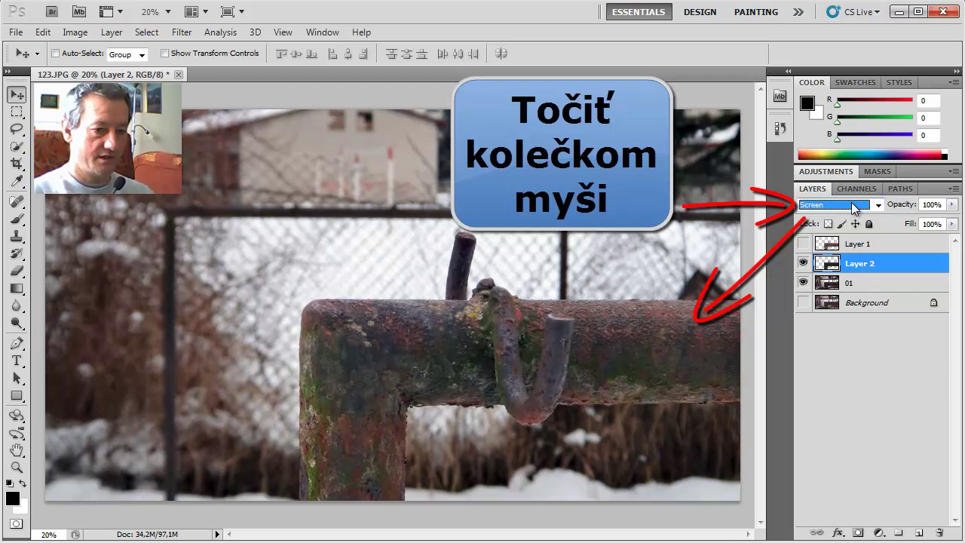
scroll(855, 209, "down", 1)
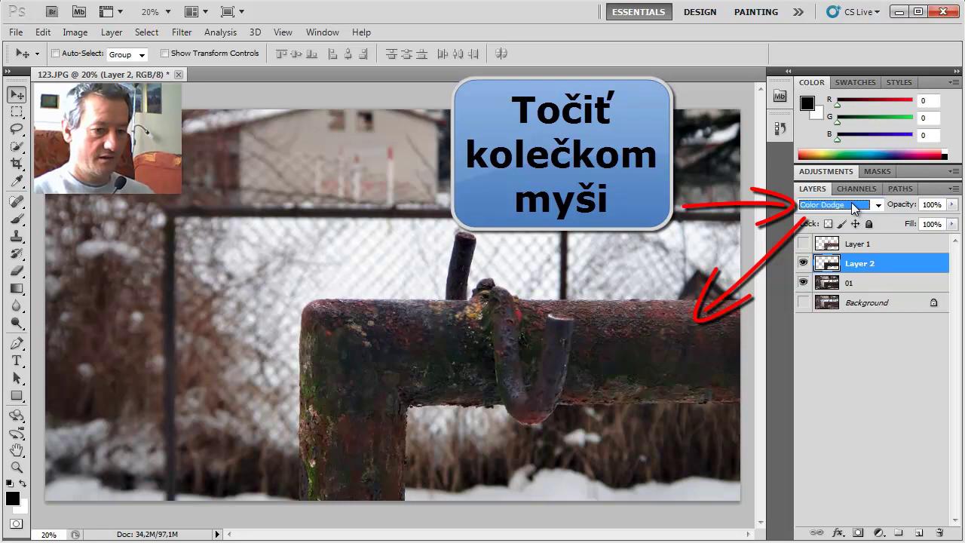
scroll(854, 209, "down", 1)
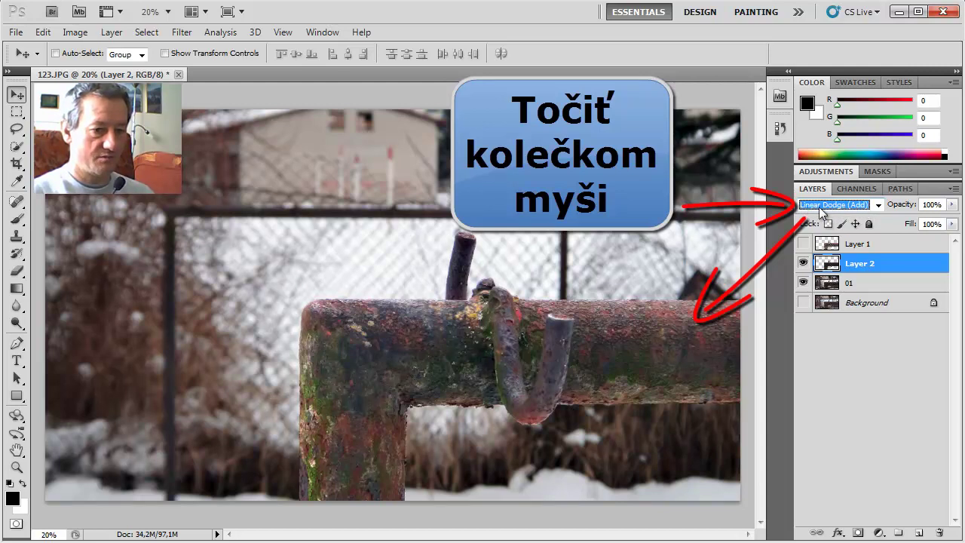
scroll(849, 211, "down", 1)
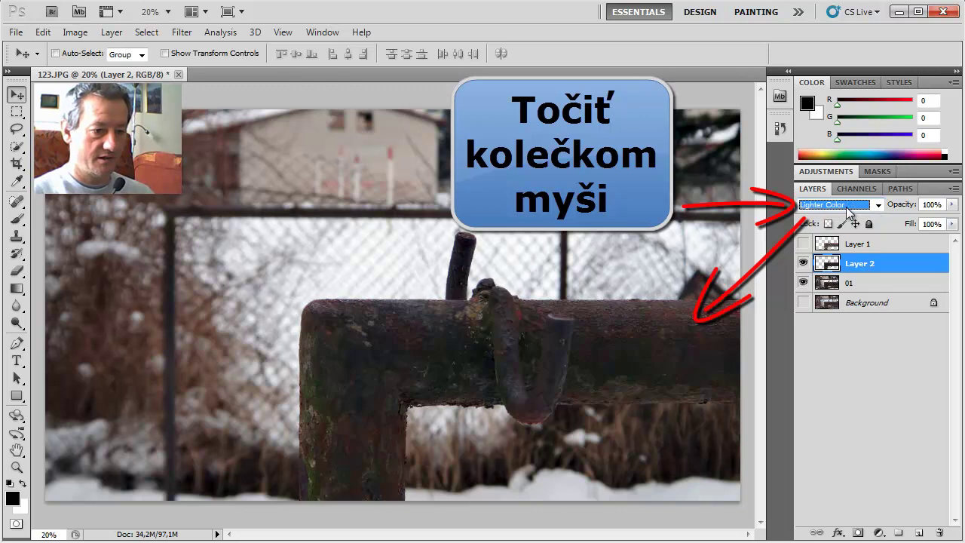
Step: Preview the contrast blending modes on Layer 2, from Overlay through Pin Light
scroll(849, 212, "down", 1)
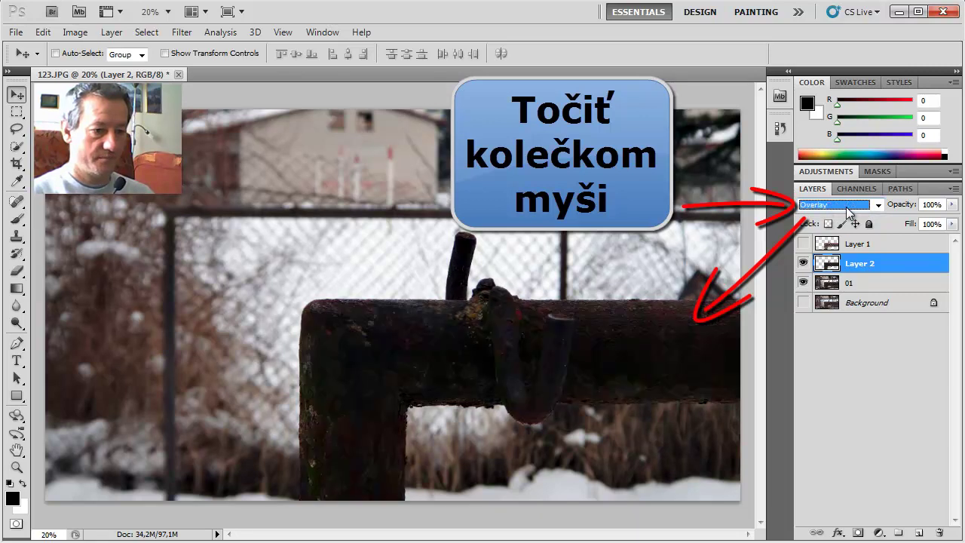
scroll(849, 212, "down", 1)
scroll(849, 212, "down", 2)
scroll(853, 210, "down", 1)
scroll(853, 211, "down", 1)
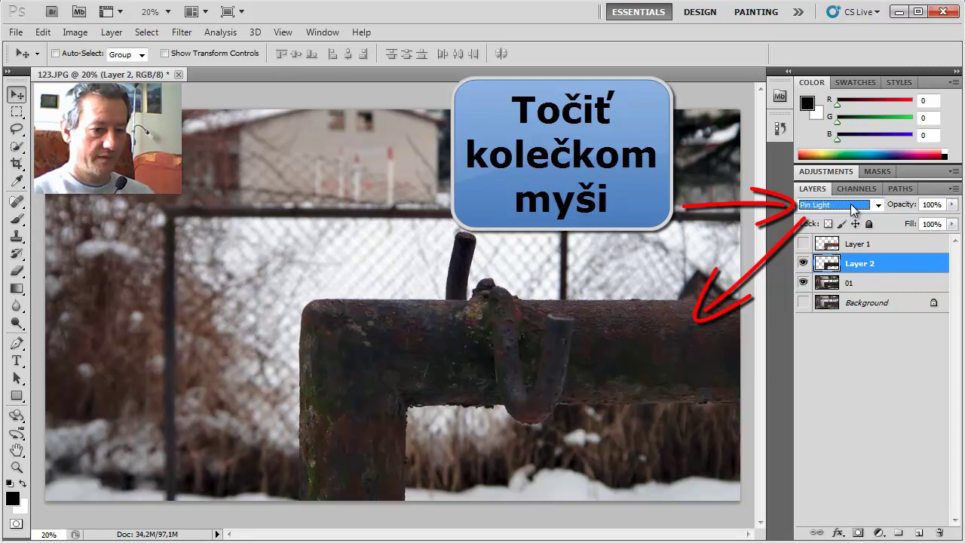
Step: Preview the remaining blending modes on Layer 2, including Difference, Subtract and Divide, ending on Luminosity
scroll(854, 210, "down", 1)
scroll(853, 210, "down", 1)
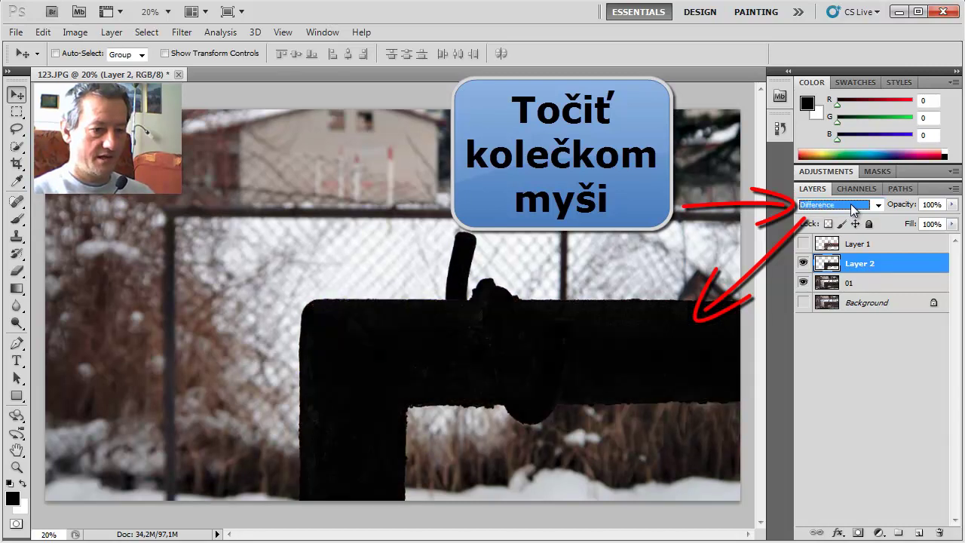
scroll(853, 211, "down", 1)
scroll(854, 210, "down", 1)
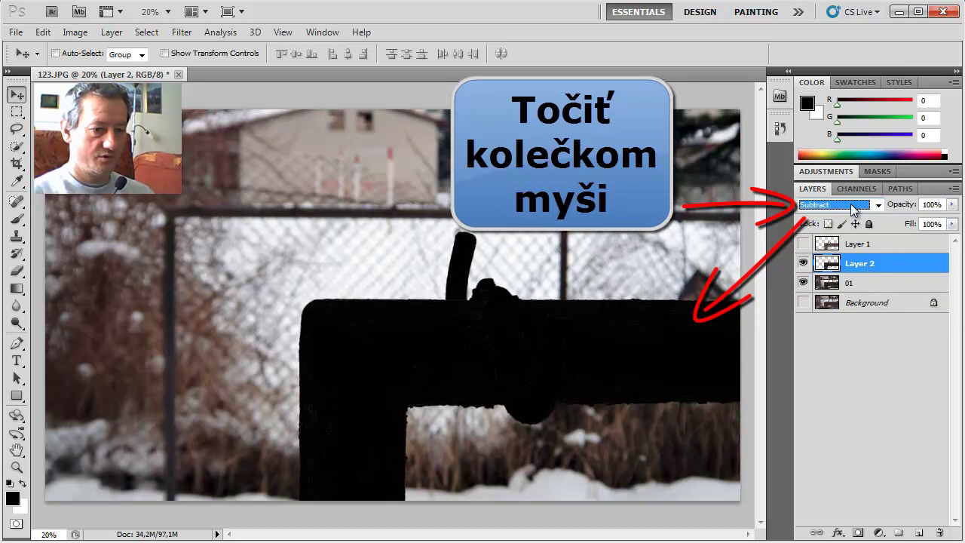
scroll(854, 210, "down", 1)
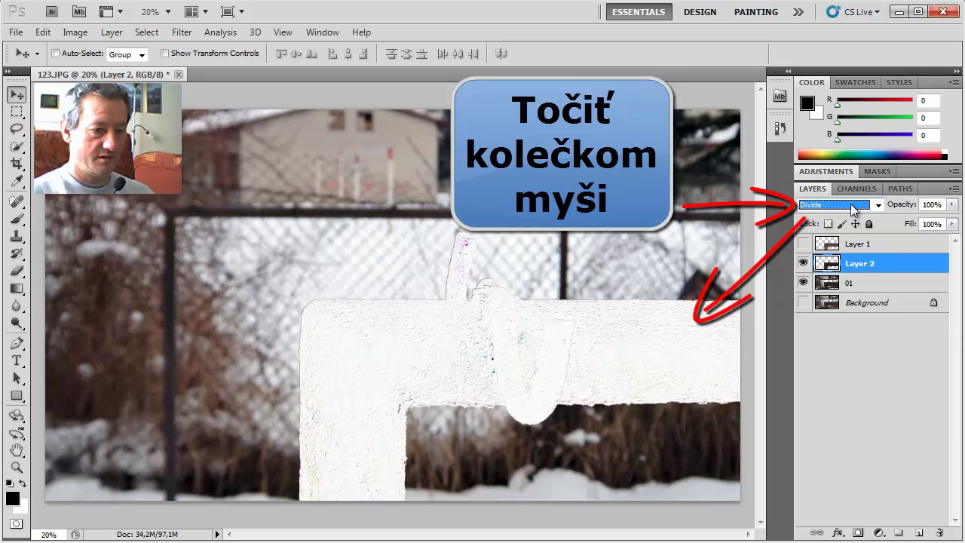
scroll(854, 211, "down", 3)
Step: Alternate Layer 2's blending mode between Screen and Linear Dodge (Add) to compare them, leaving it on Linear Dodge (Add)
left_click(879, 204)
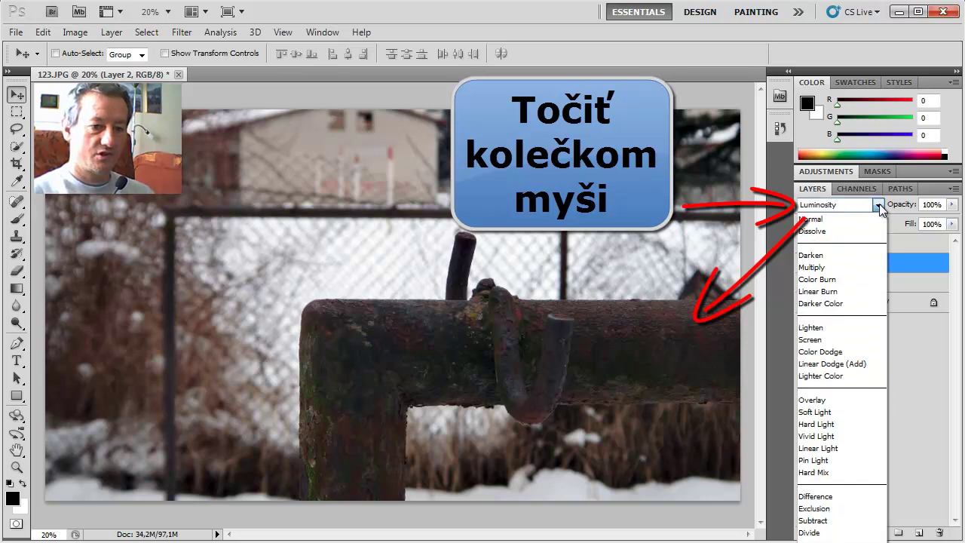
left_click(833, 338)
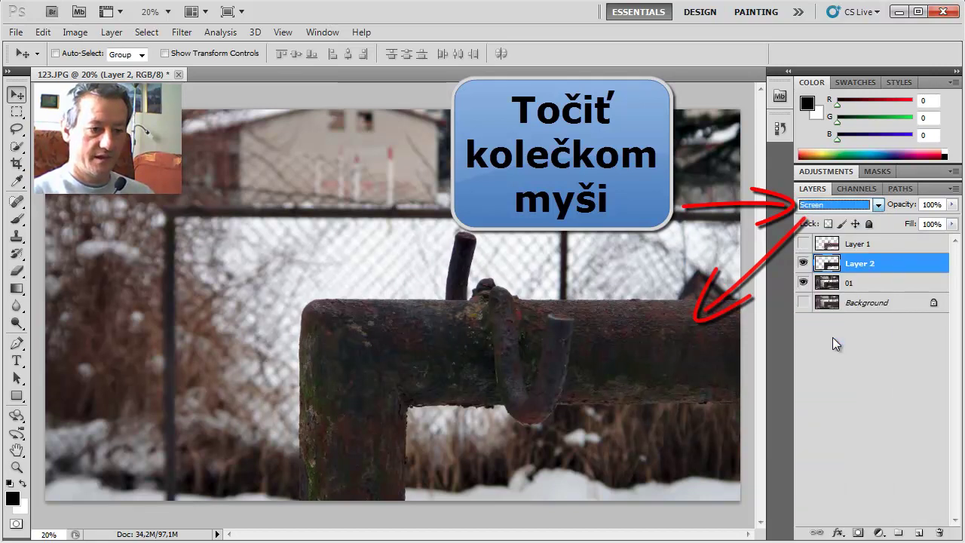
left_click(879, 204)
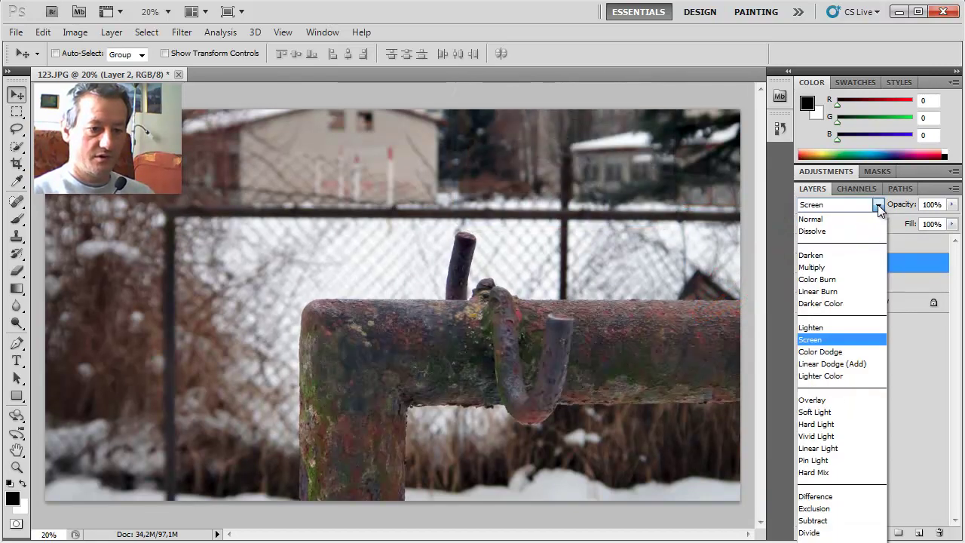
left_click(861, 363)
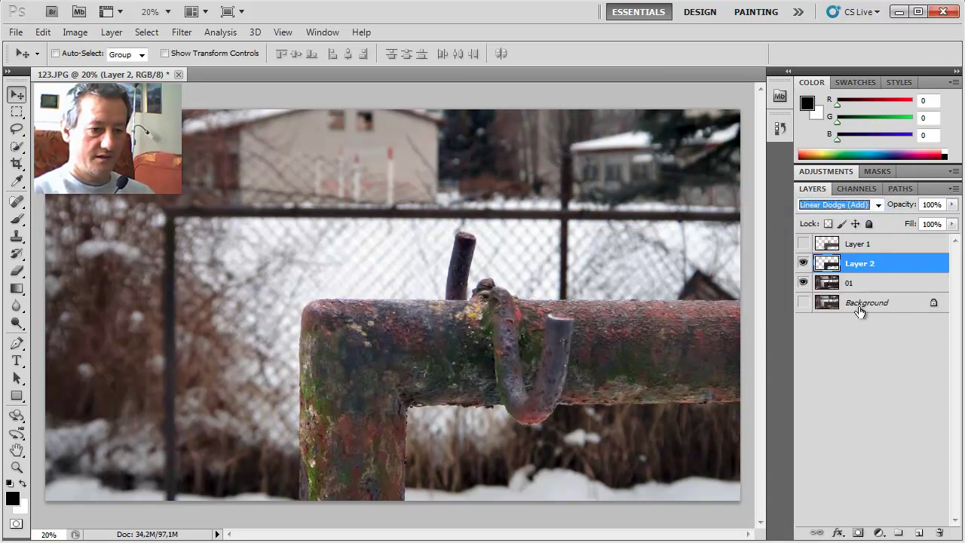
left_click(879, 206)
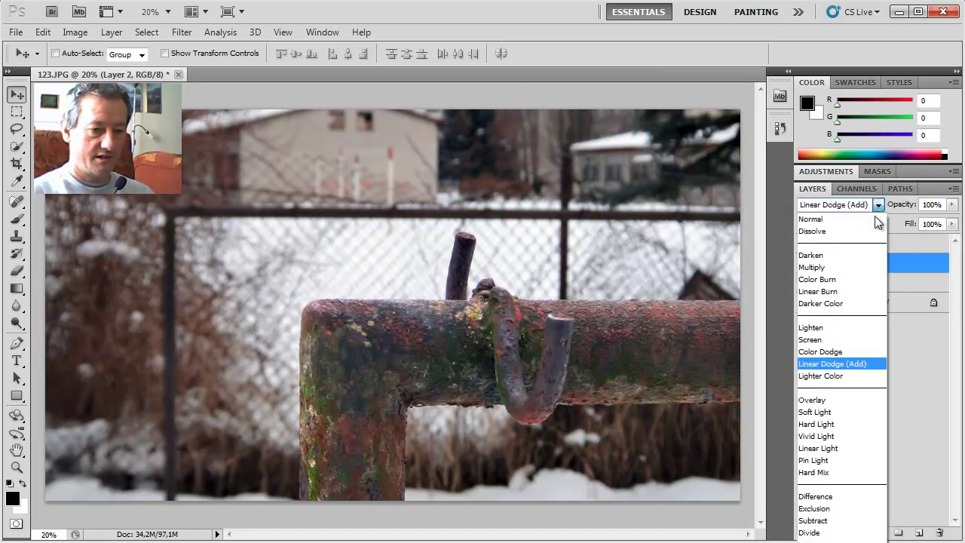
left_click(829, 339)
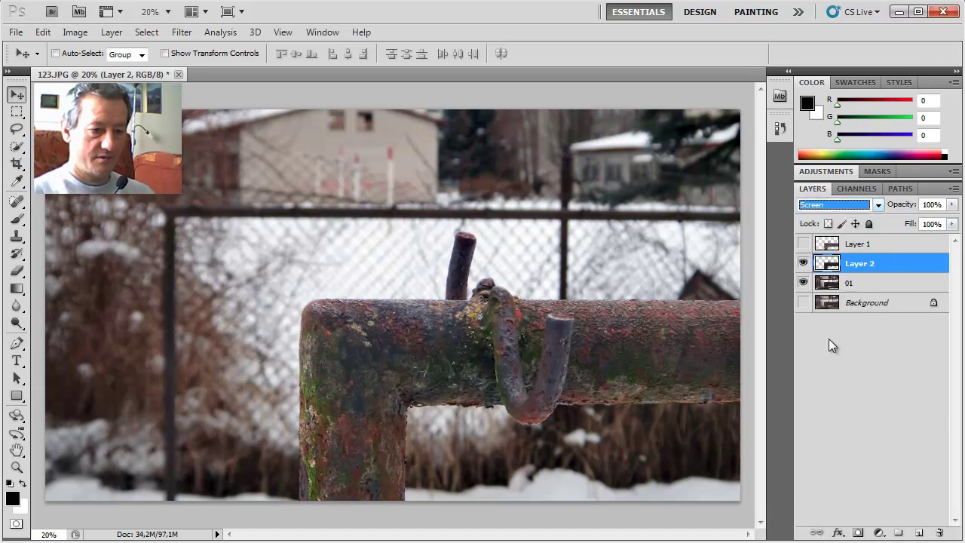
left_click(878, 206)
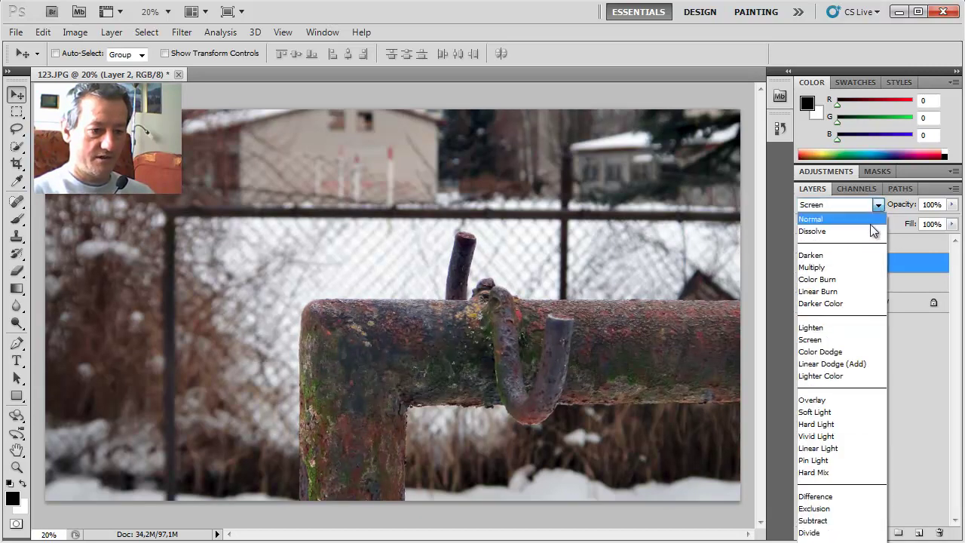
left_click(859, 364)
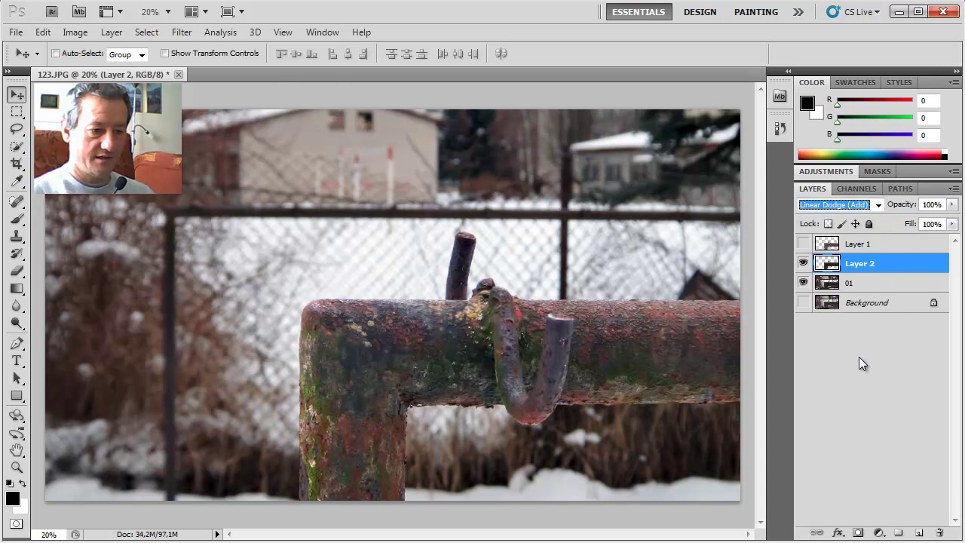
left_click(877, 206)
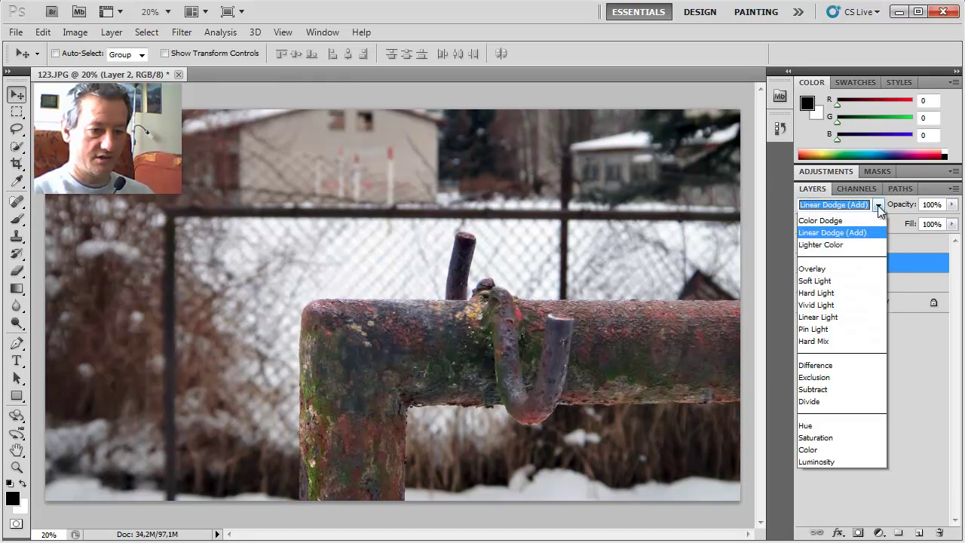
left_click(835, 340)
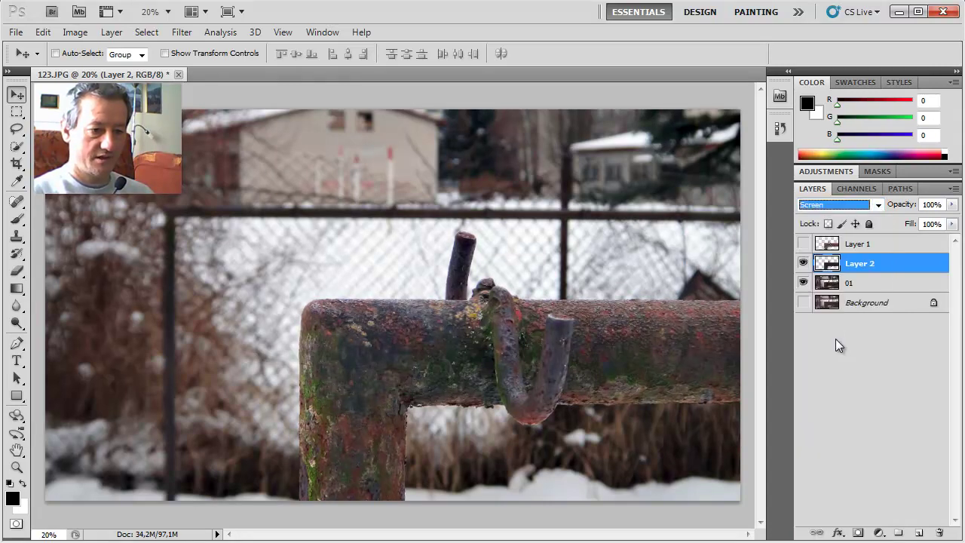
left_click(879, 205)
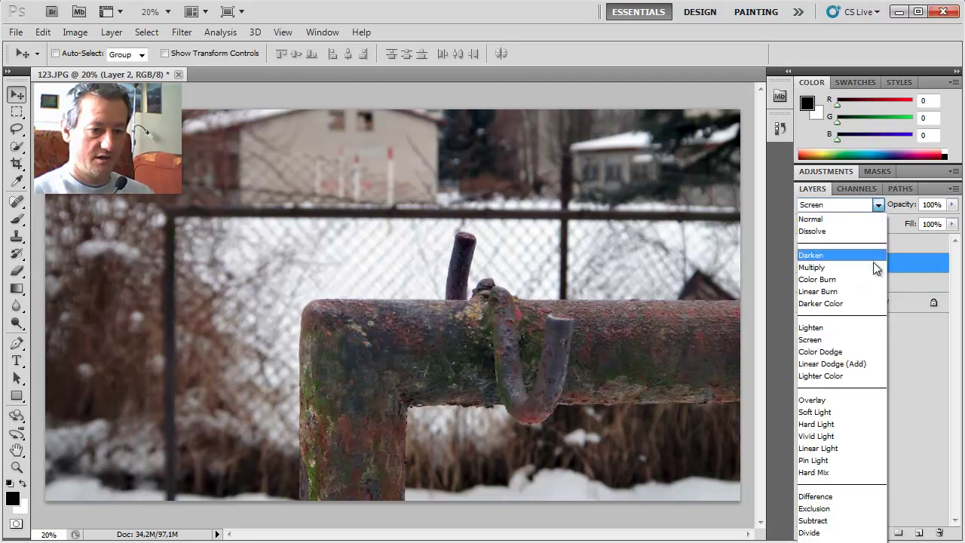
left_click(833, 363)
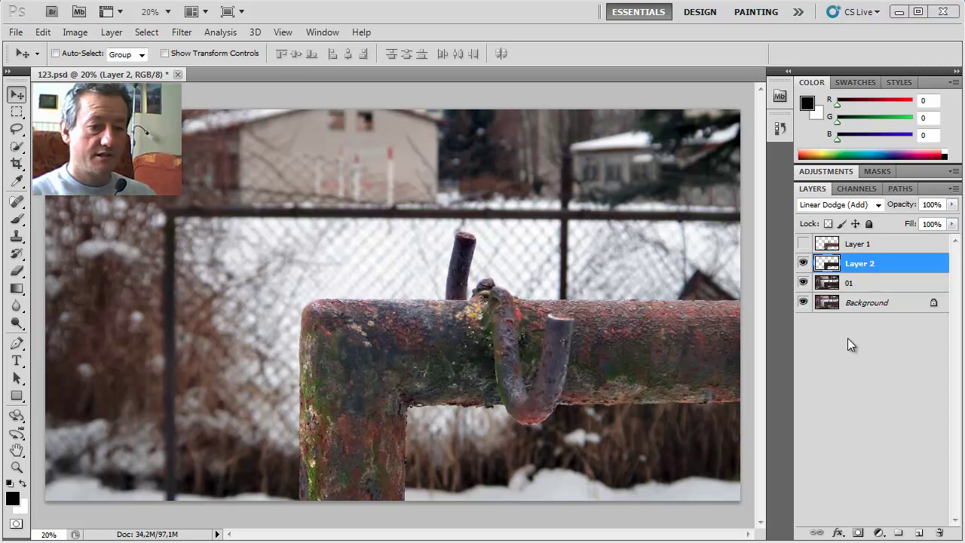
Step: Activate Layer 1, show it over Layer 2 and hide it again to compare the pipe, and make Layer 2 active
double_click(854, 245)
key("Return")
left_click(803, 244)
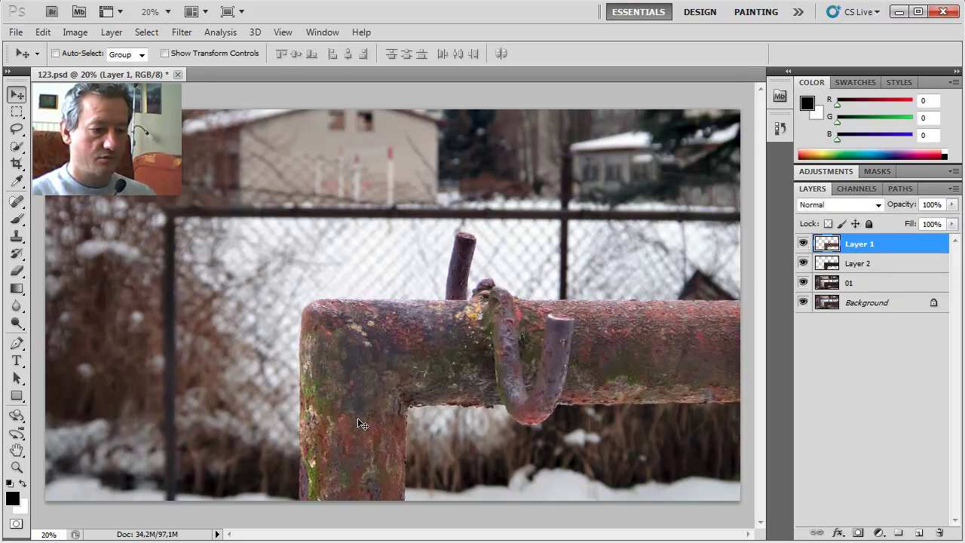
left_click(804, 245)
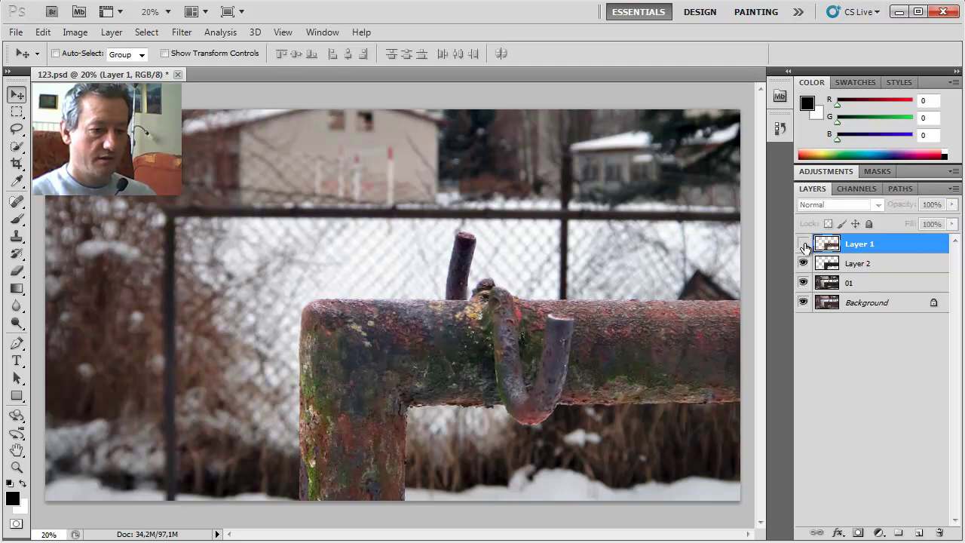
key("shift+alt+w")
left_click(856, 270)
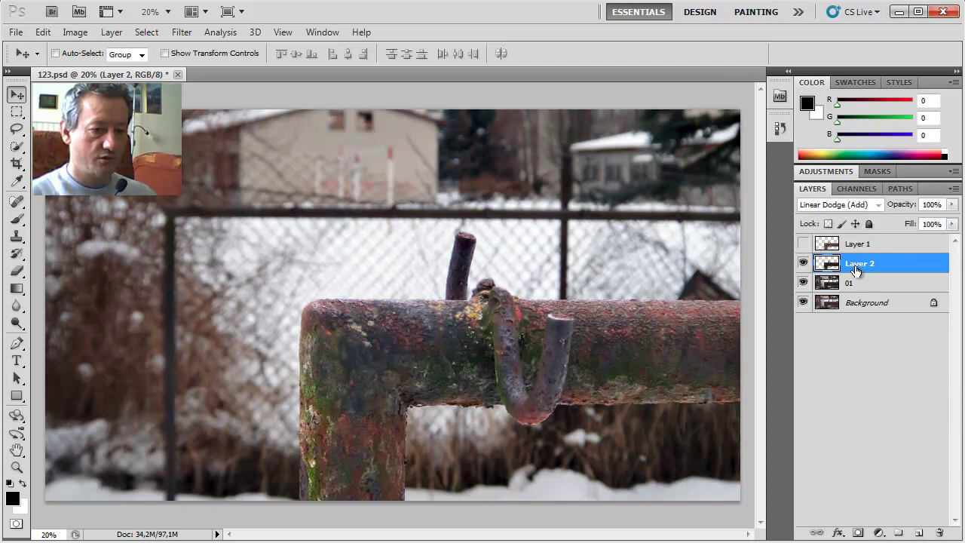
Step: Repeatedly toggle Layer 1's visibility to compare the Levels correction with the Linear Dodge (Add) version, leaving Layer 1 visible
left_click(804, 245)
left_click(805, 245)
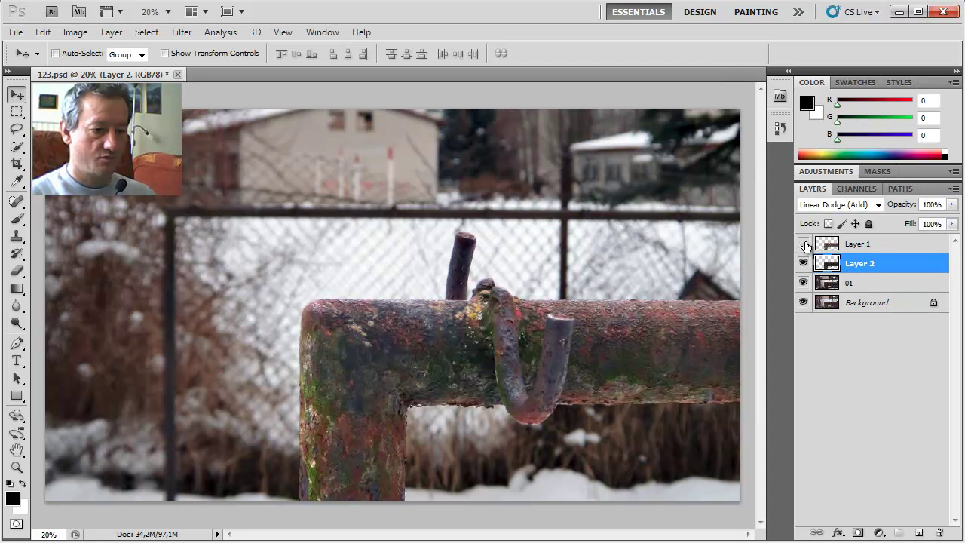
left_click(804, 245)
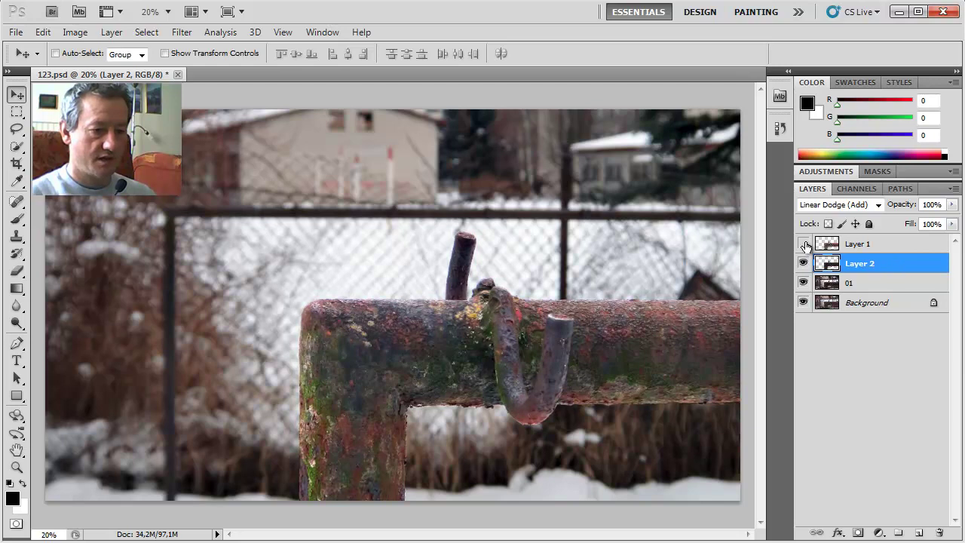
left_click(805, 245)
left_click(805, 245)
left_click(804, 245)
left_click(805, 245)
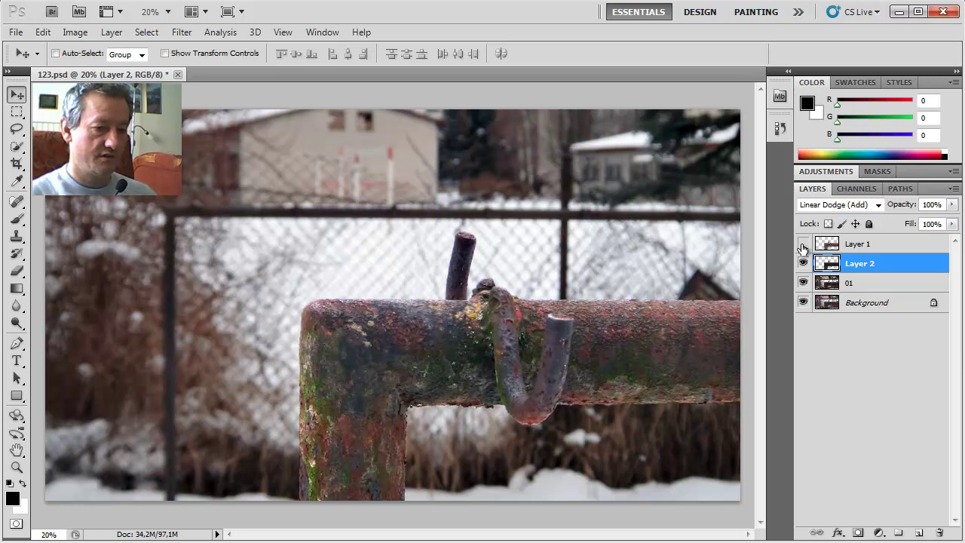
left_click(803, 245)
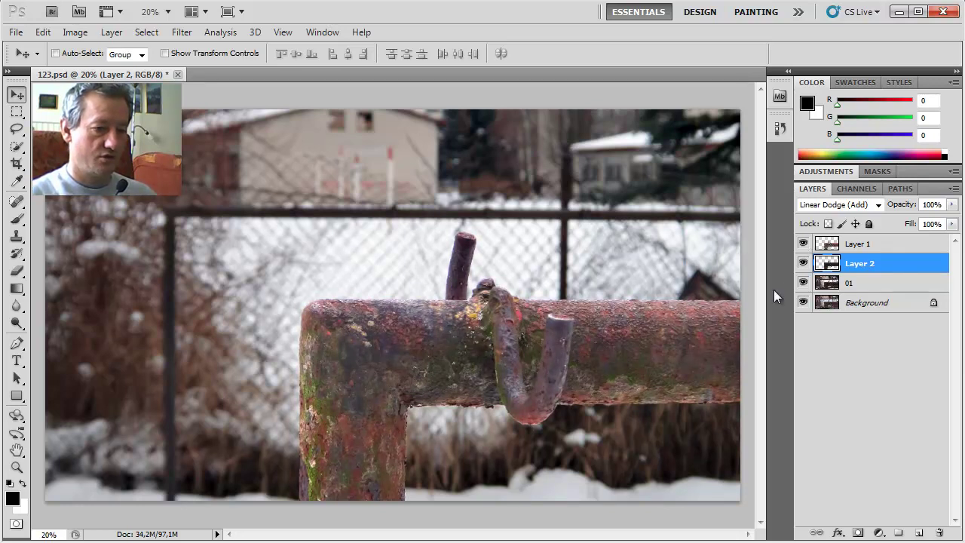
Step: Hide Layer 1 to leave the Linear Dodge (Add) version showing, and save the changes to 123.psd
left_click(803, 244)
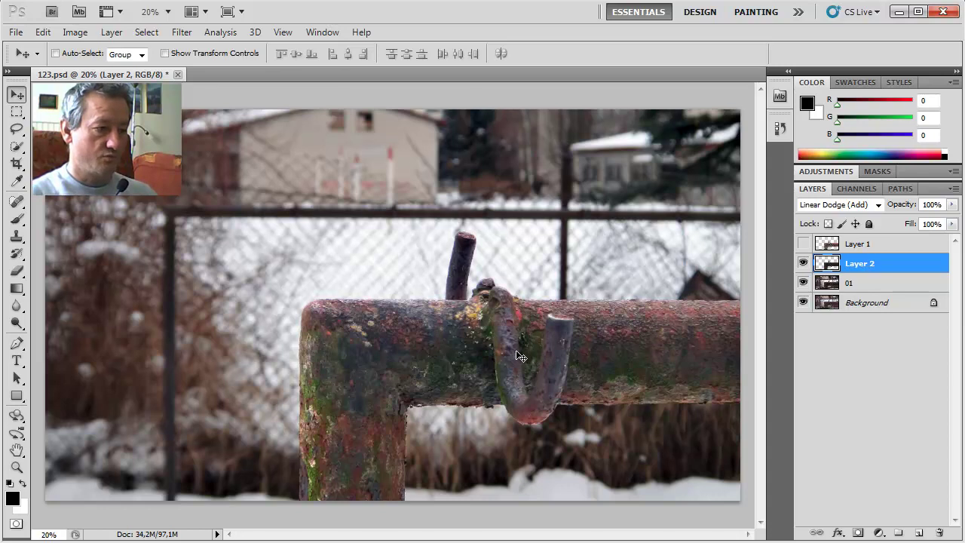
left_click(16, 32)
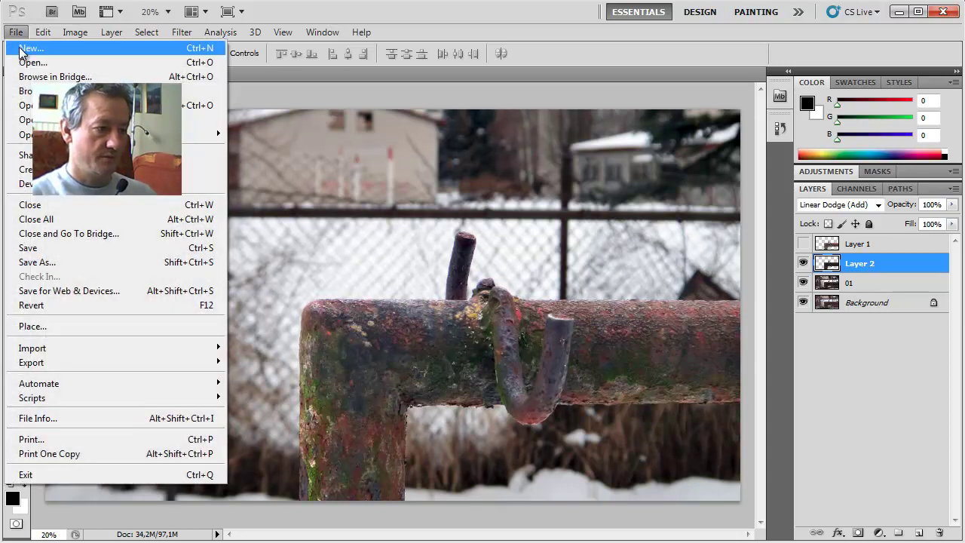
left_click(34, 251)
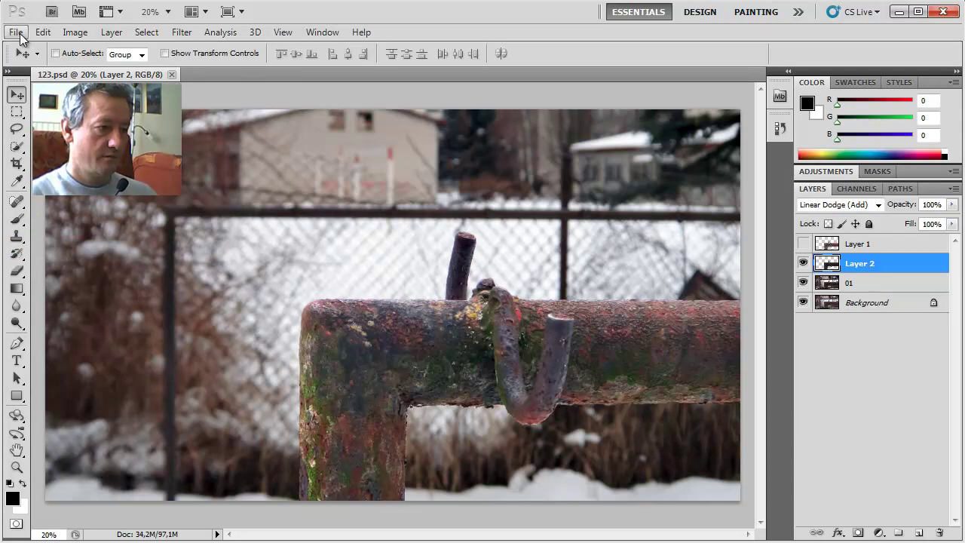
left_click(16, 33)
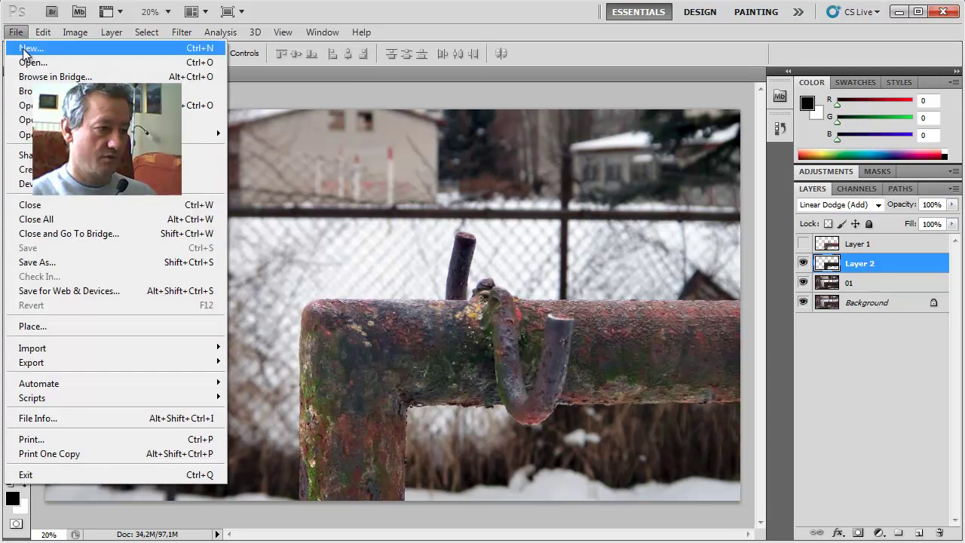
left_click(71, 261)
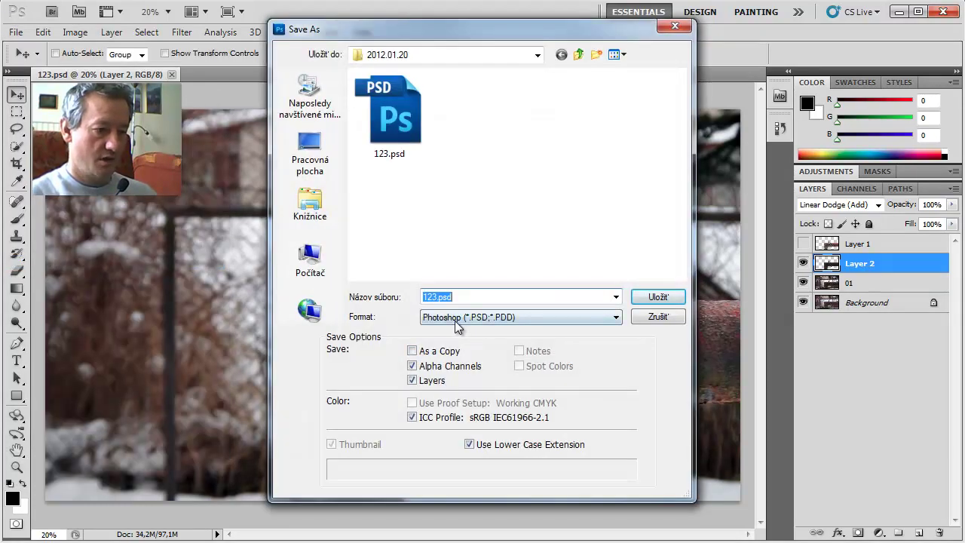
left_click(453, 318)
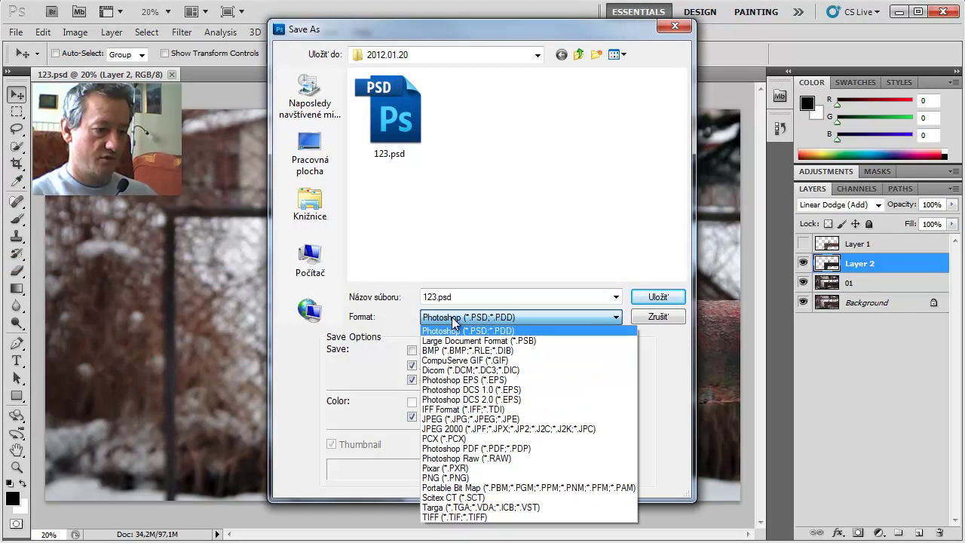
left_click(459, 421)
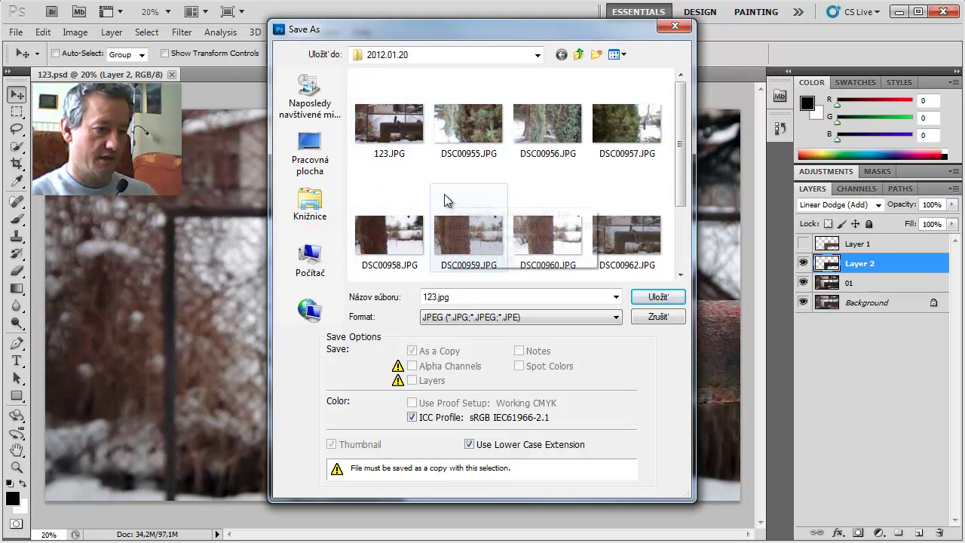
left_click(655, 319)
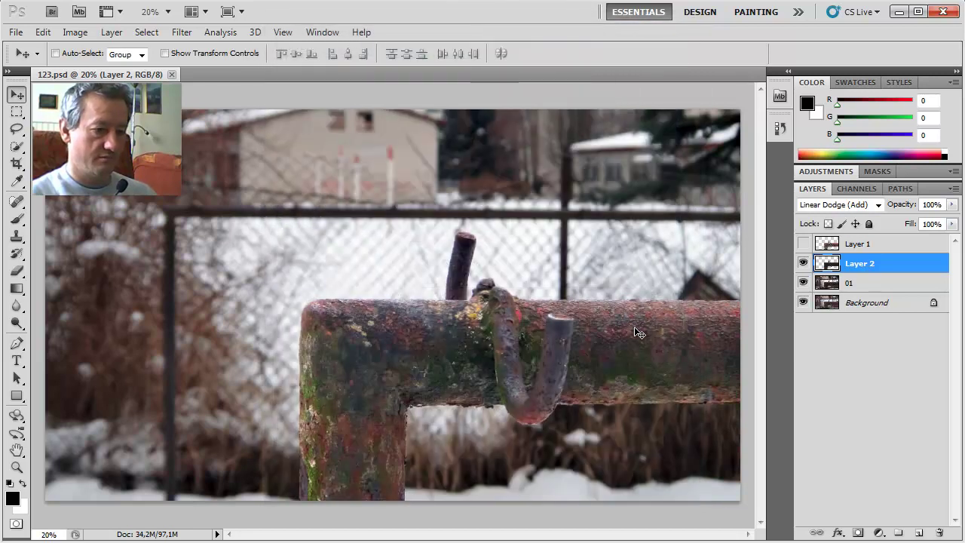